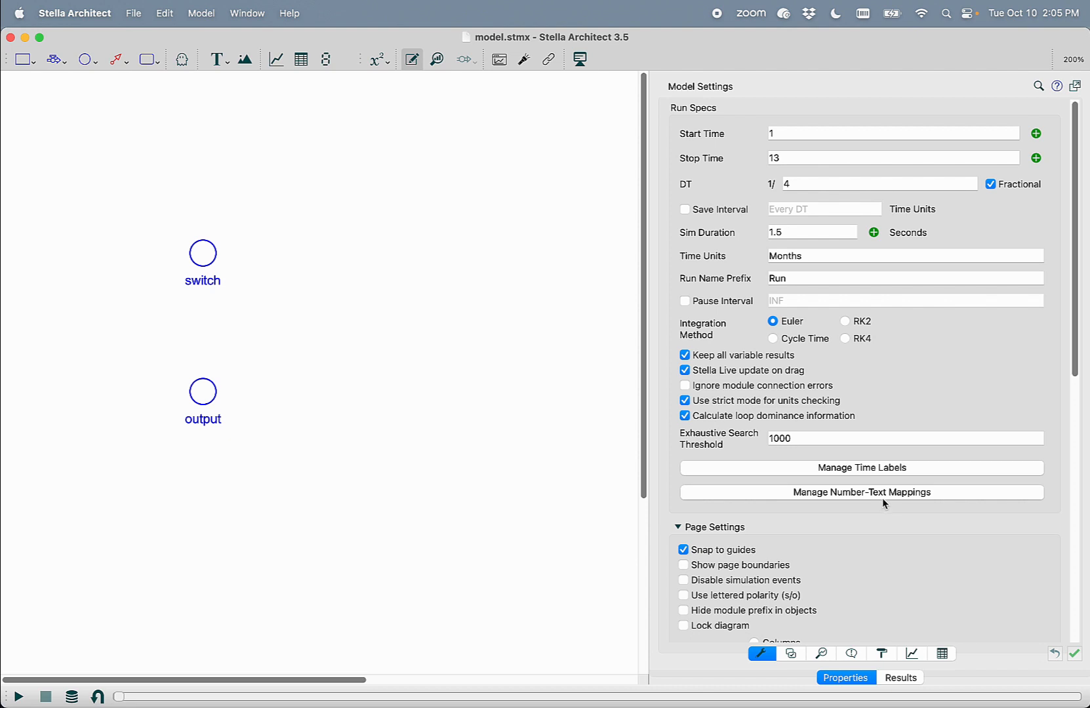
- Create a new number-text mapping named "On Off" in the model settings
click(883, 493)
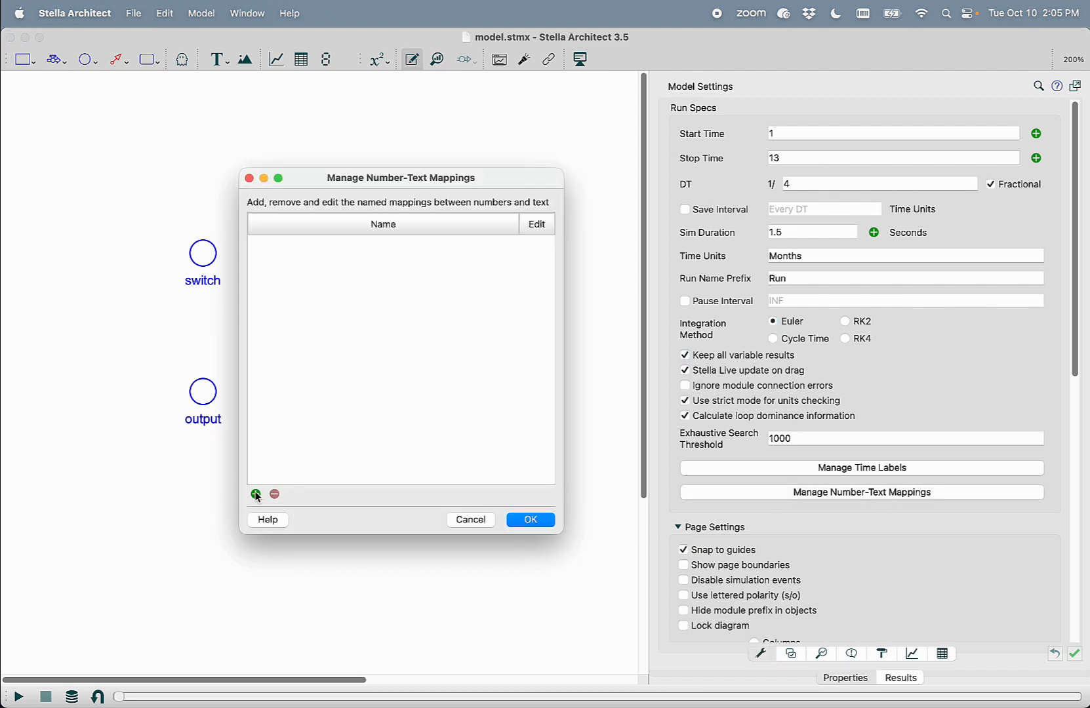
click(255, 495)
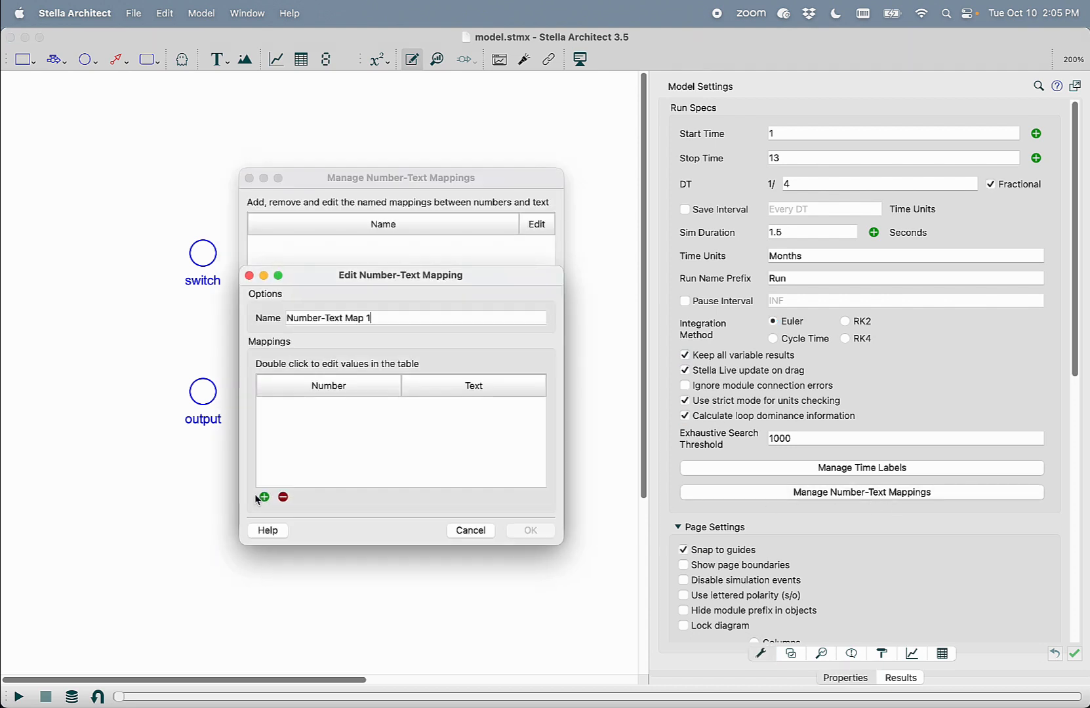
triple_click(374, 320)
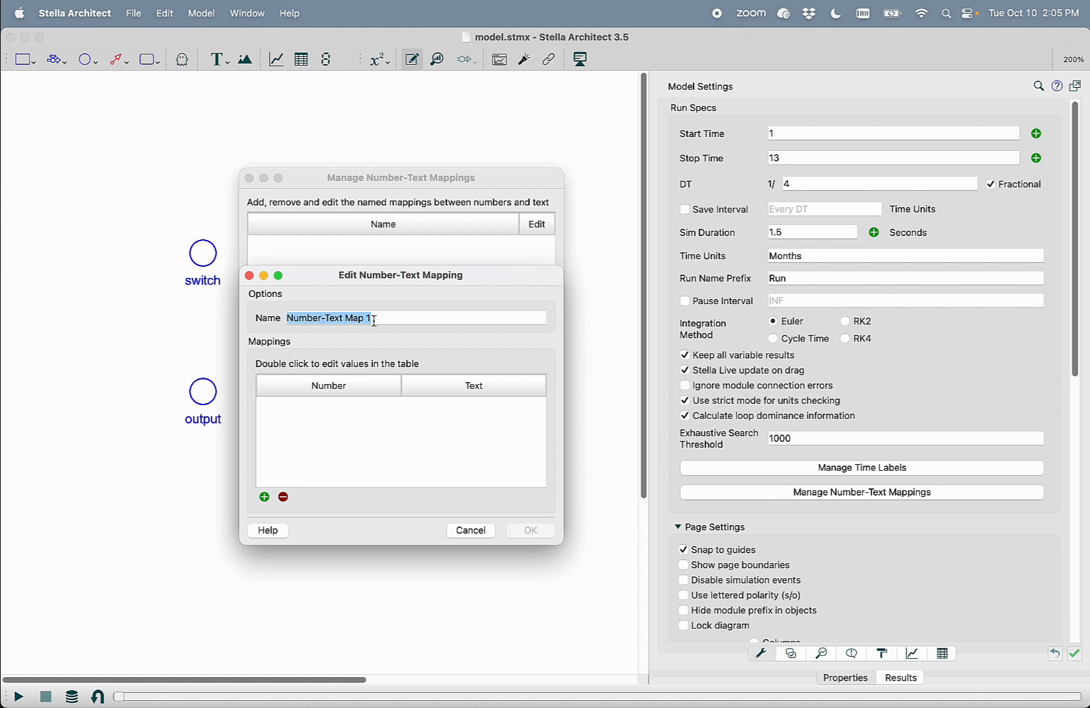
text(On Off)
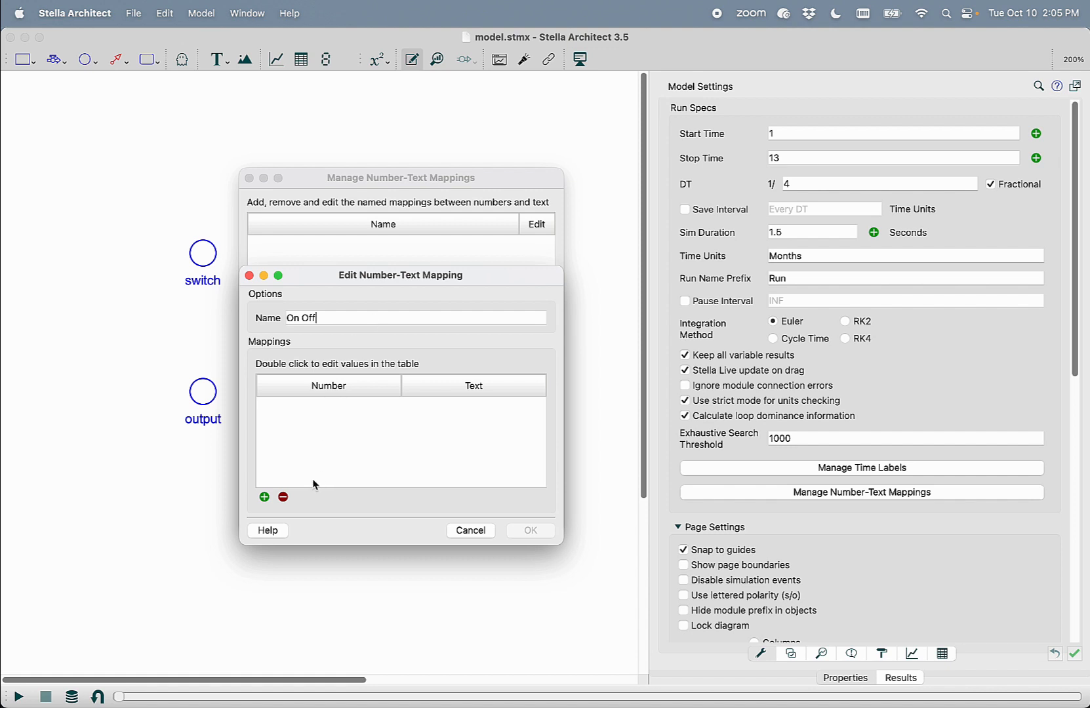
- Map number 1 to the text On and number 0 to Off, and save the On Off mapping
click(265, 497)
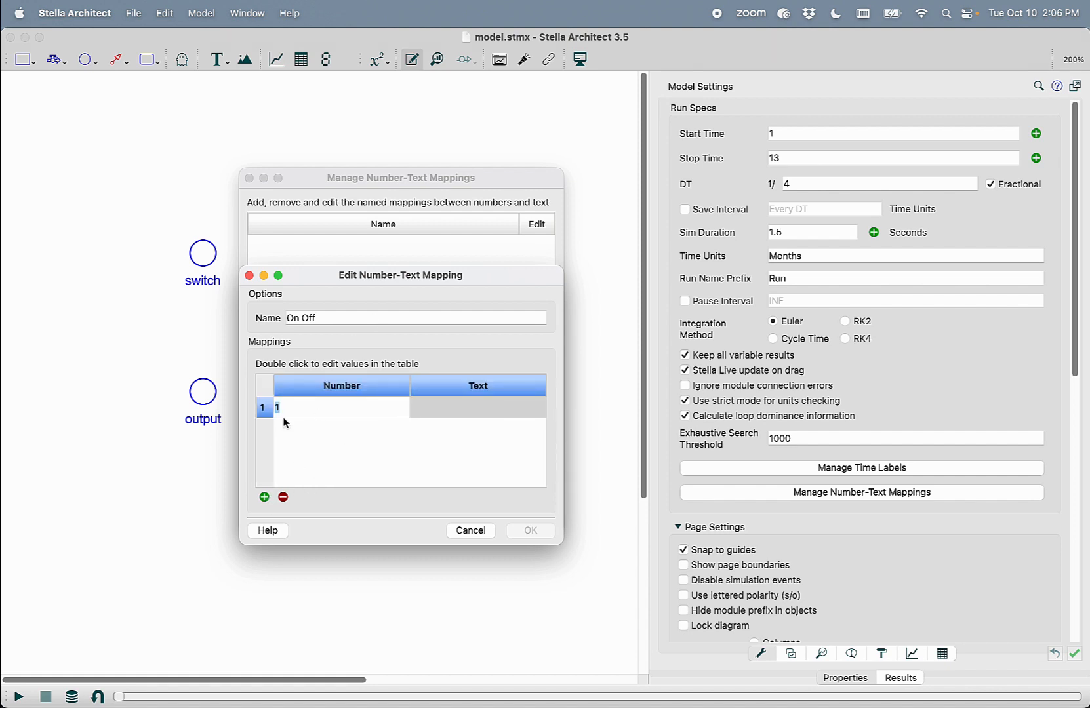
double_click(446, 402)
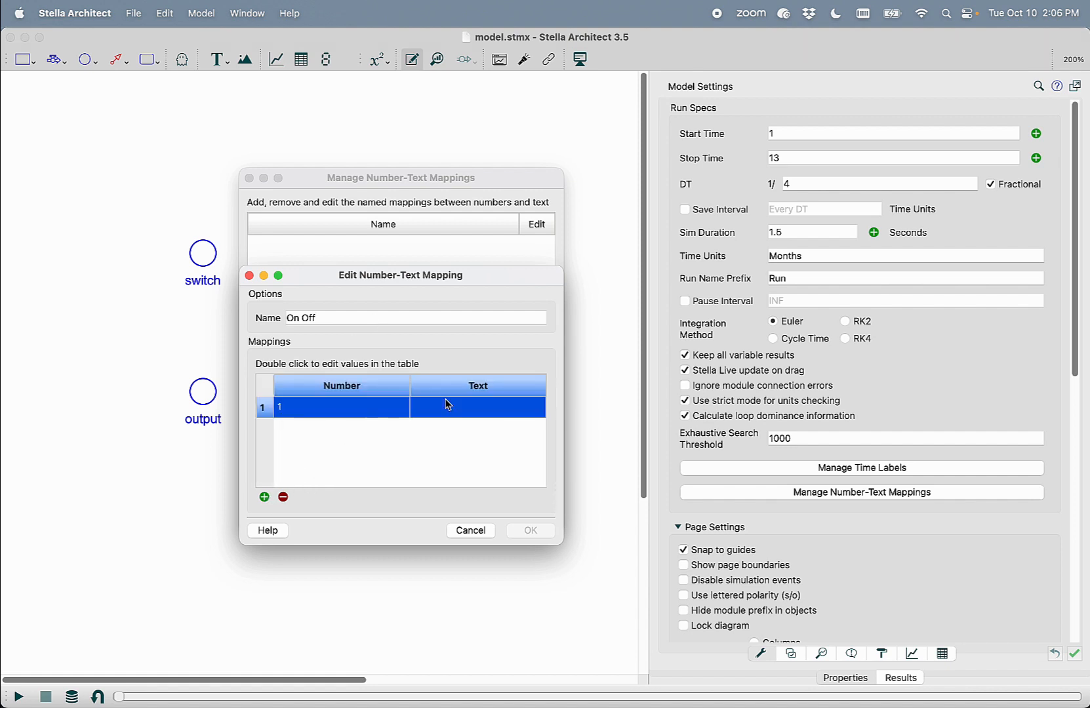
text(On)
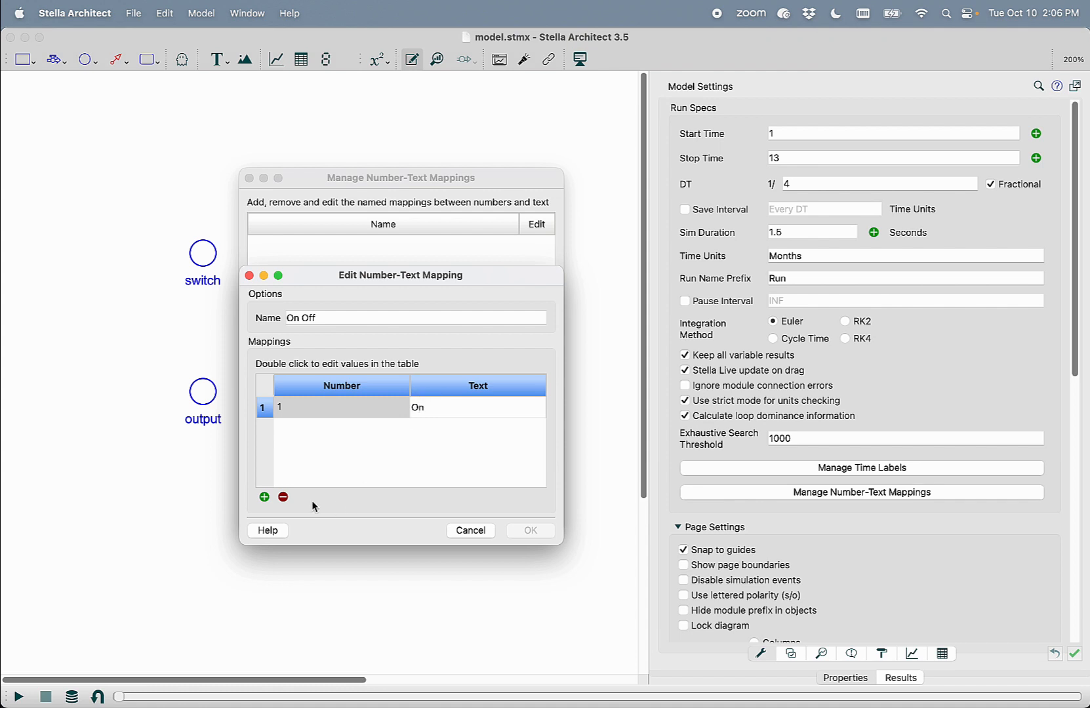
click(264, 497)
text(0)
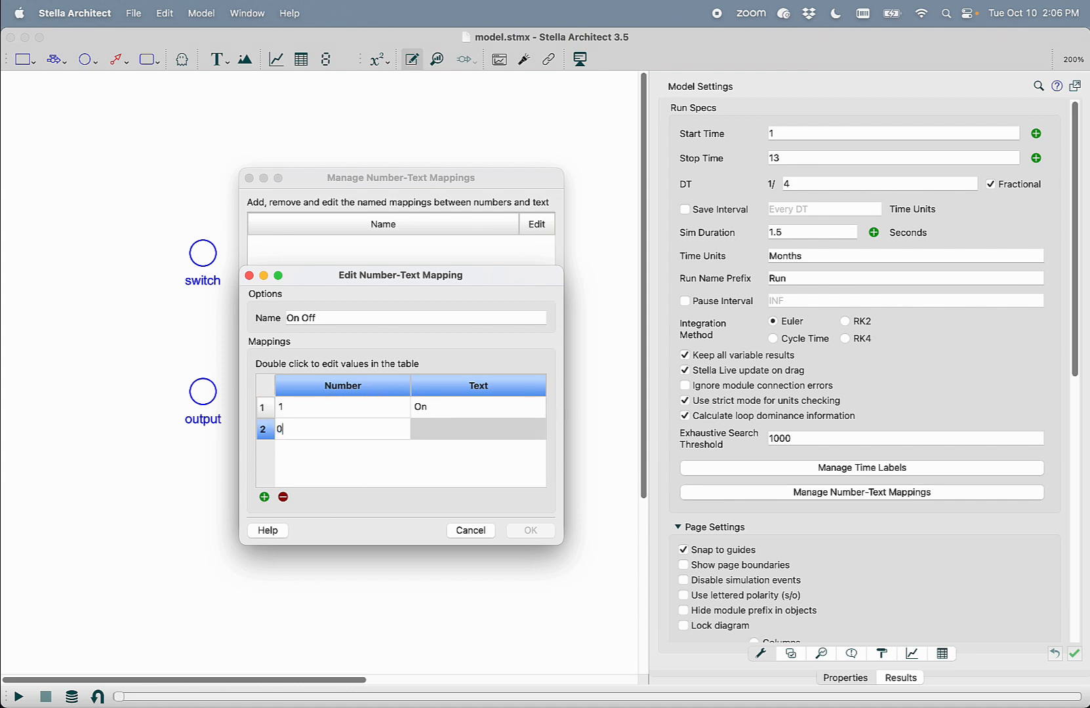
click(387, 460)
double_click(419, 407)
text(Of)
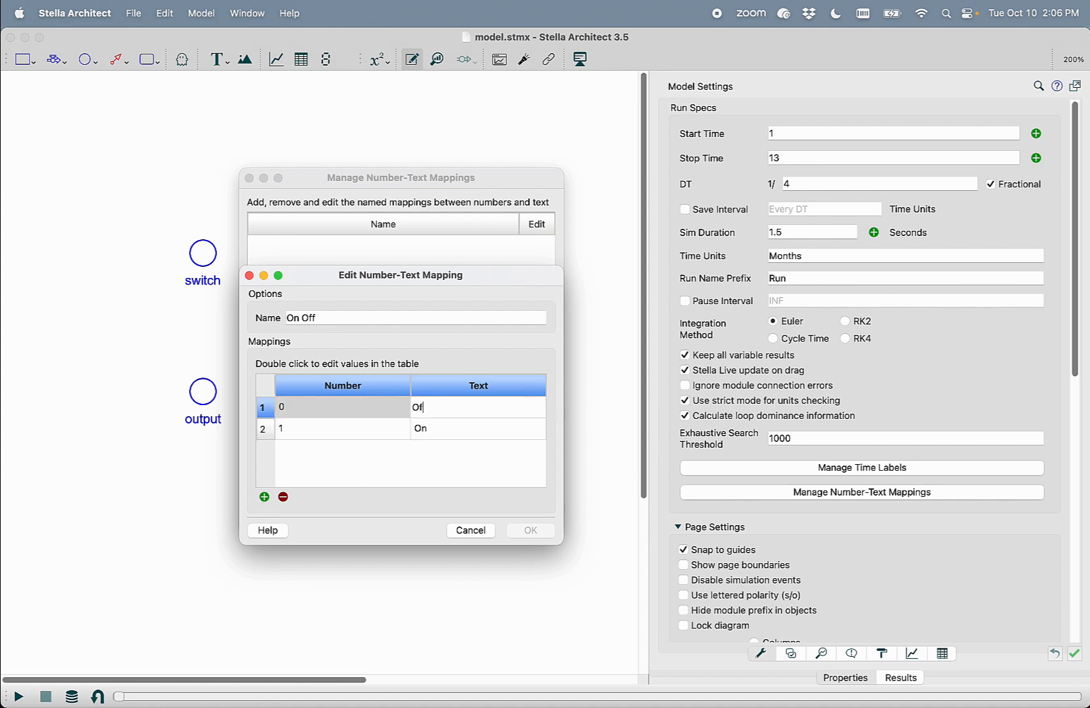
text(f)
key(Return)
click(520, 530)
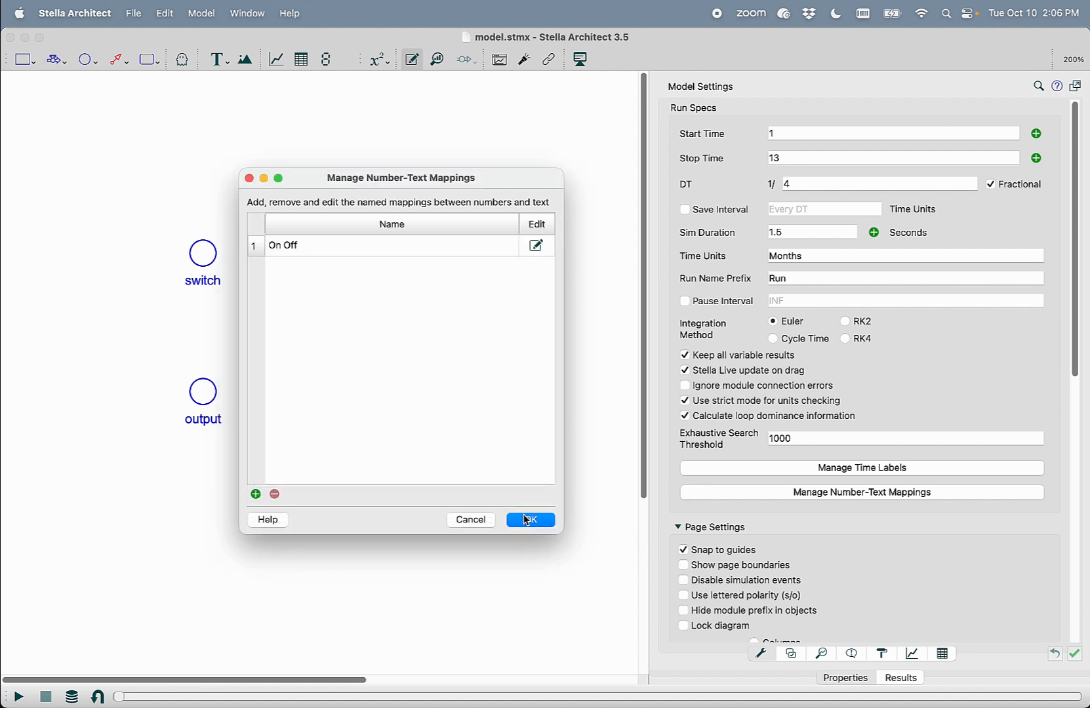
click(529, 518)
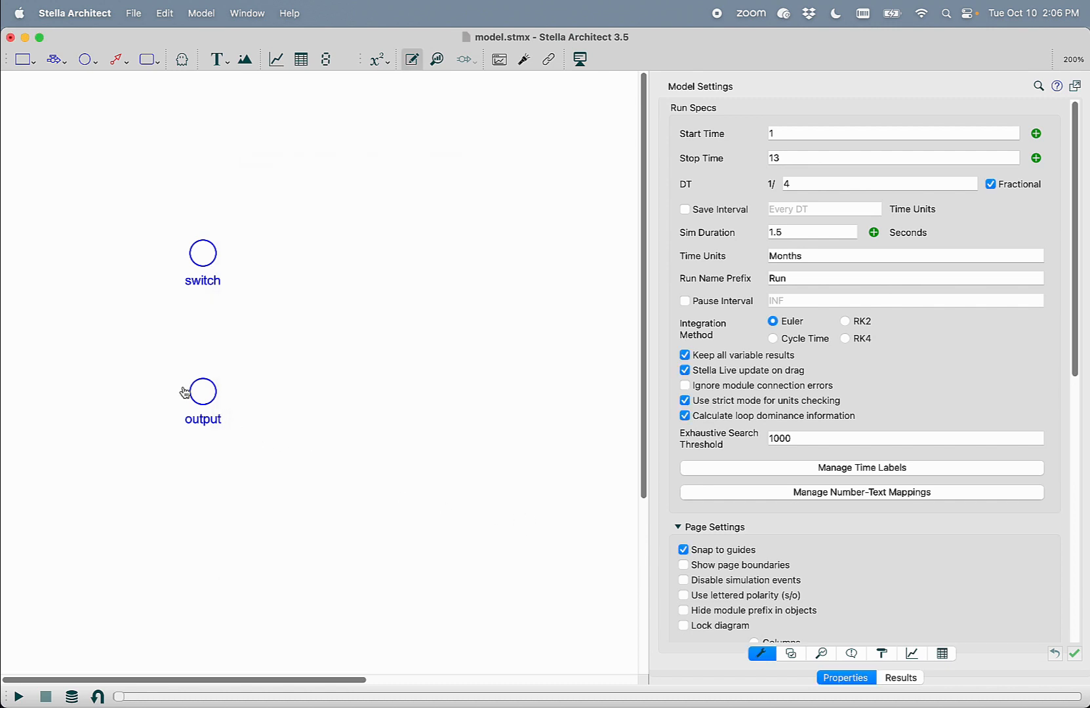
- Assign the On Off number-text mapping to the output converter
click(208, 401)
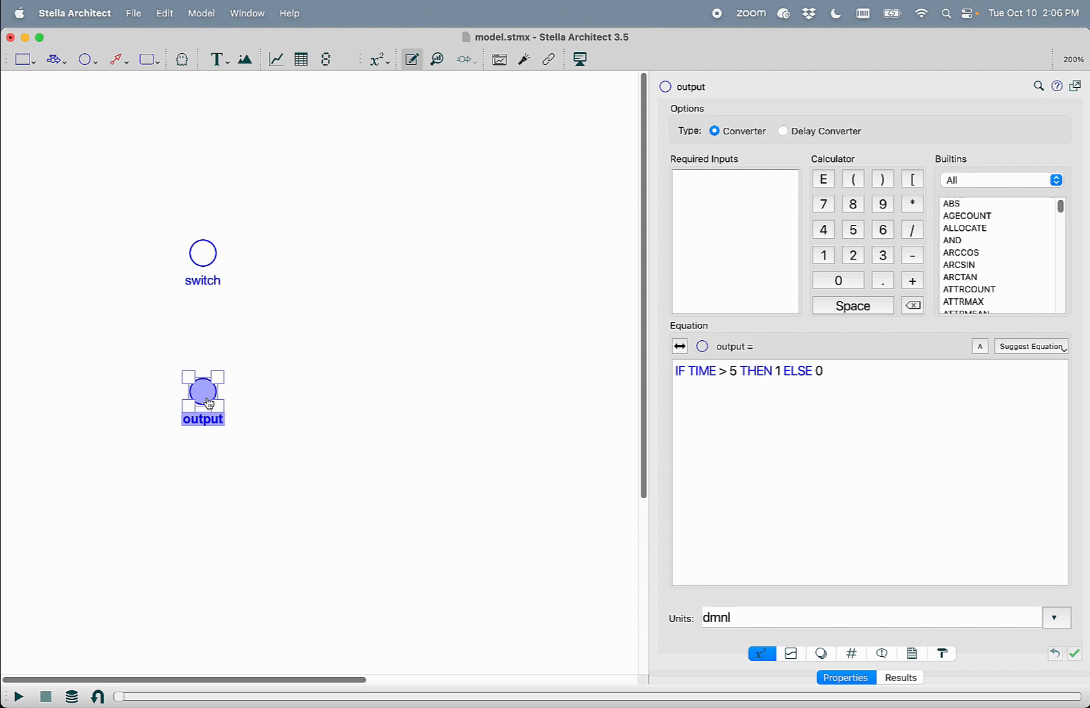
mouse_move(210, 402)
click(850, 655)
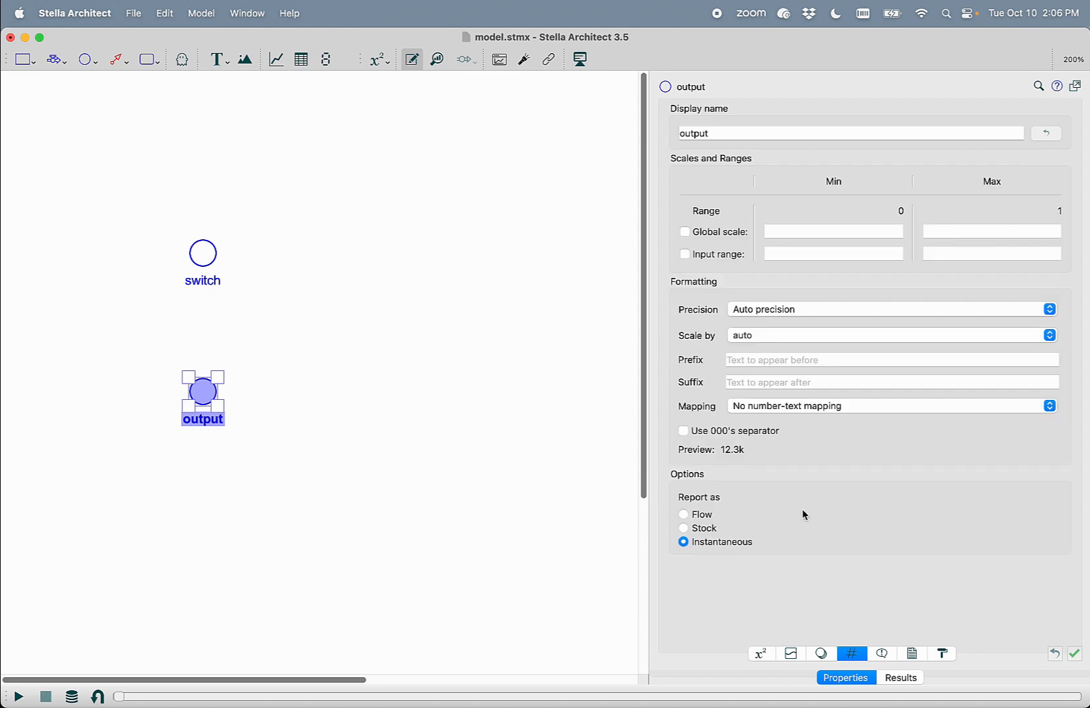
click(793, 409)
click(793, 420)
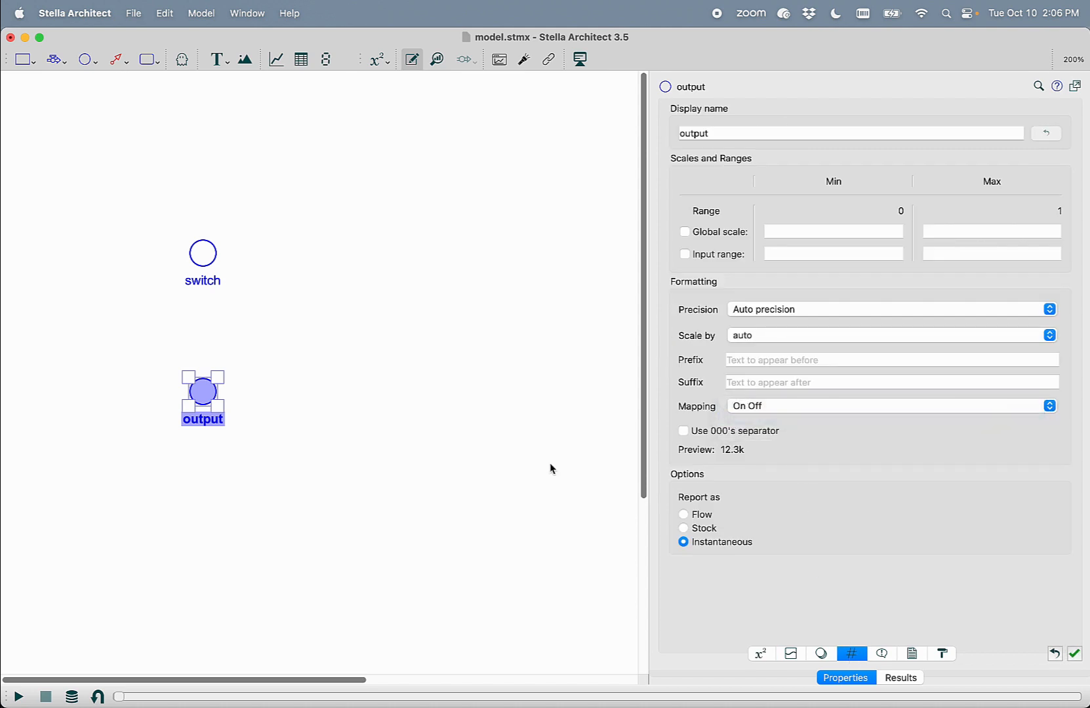
click(520, 464)
- Place a numeric display beside the output converter and assign the output variable to it
click(327, 60)
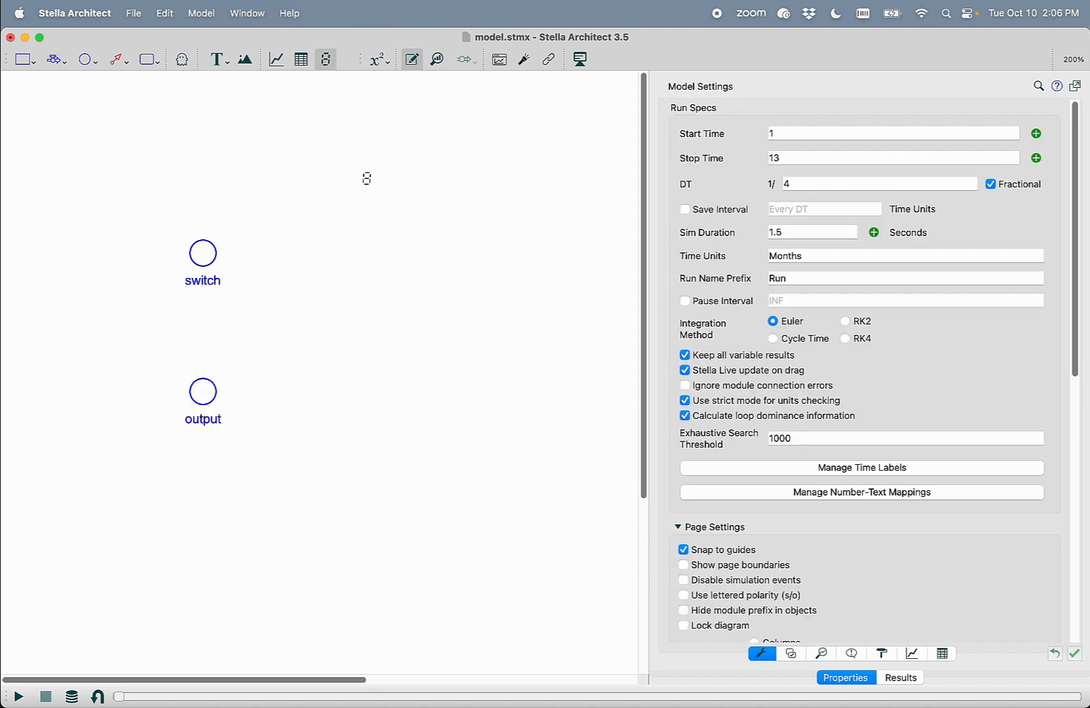
click(347, 389)
drag(348, 389, 415, 392)
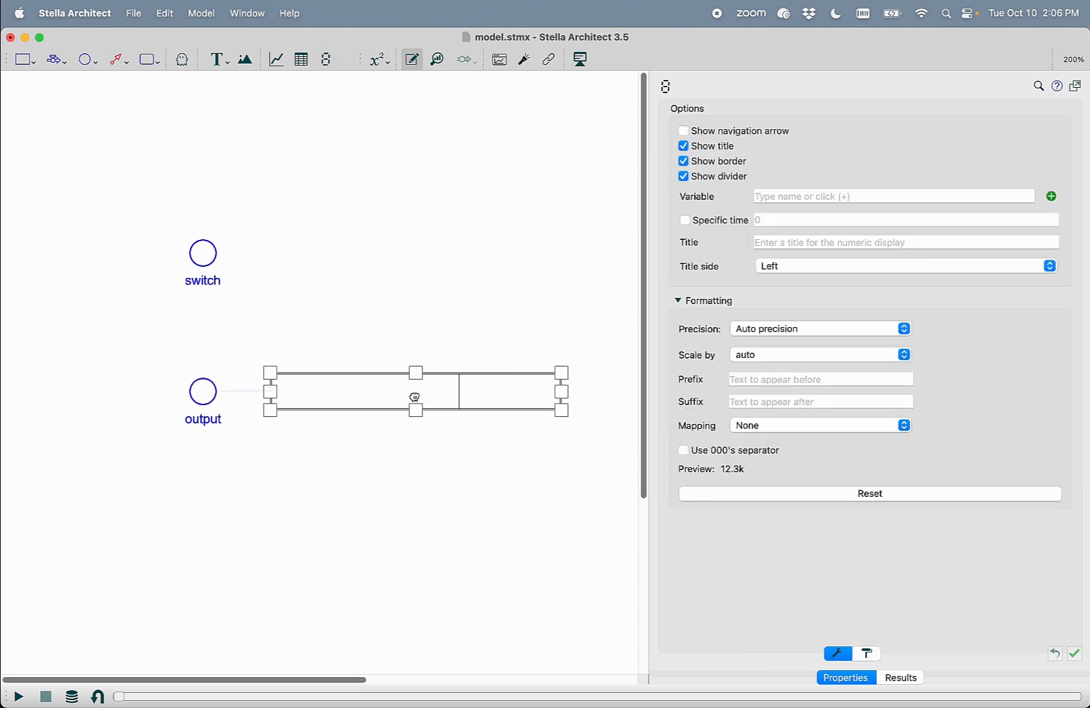
drag(203, 392, 325, 392)
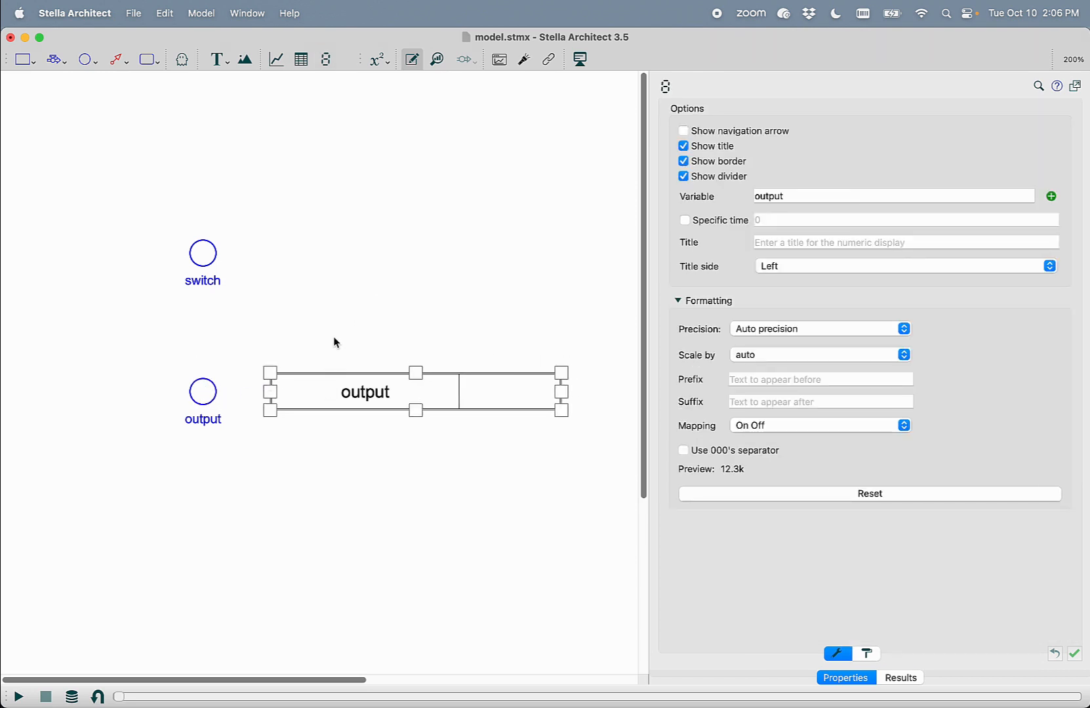
- Run the simulation with the numeric display on the model diagram and return to editing
click(340, 330)
key(super+r)
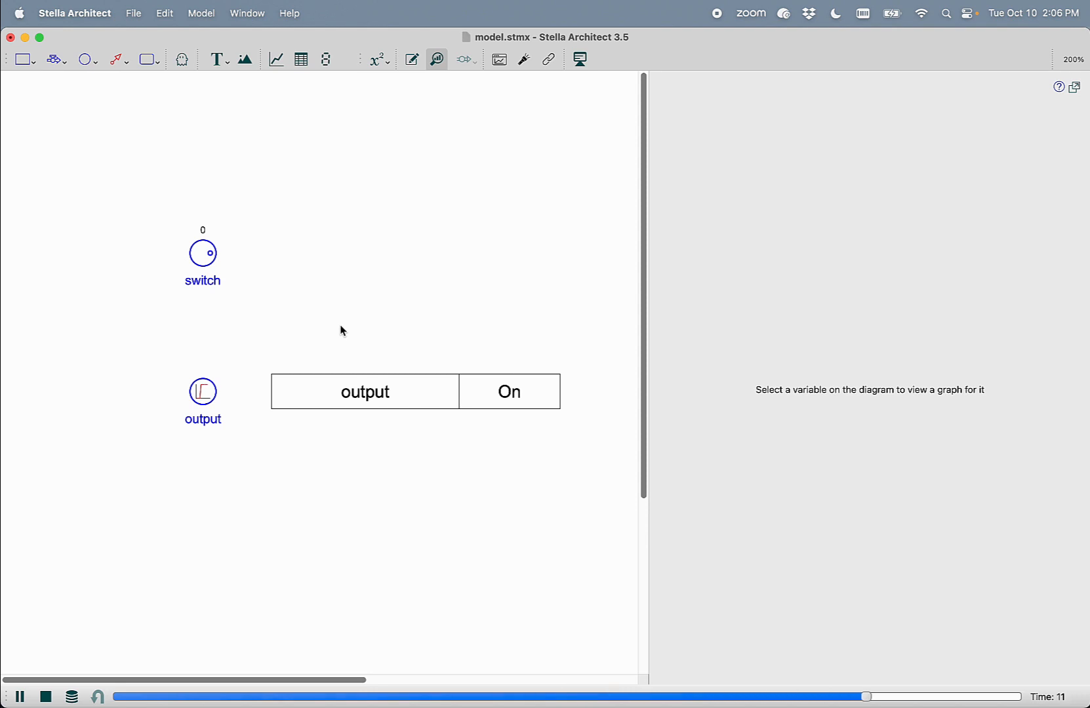
click(431, 352)
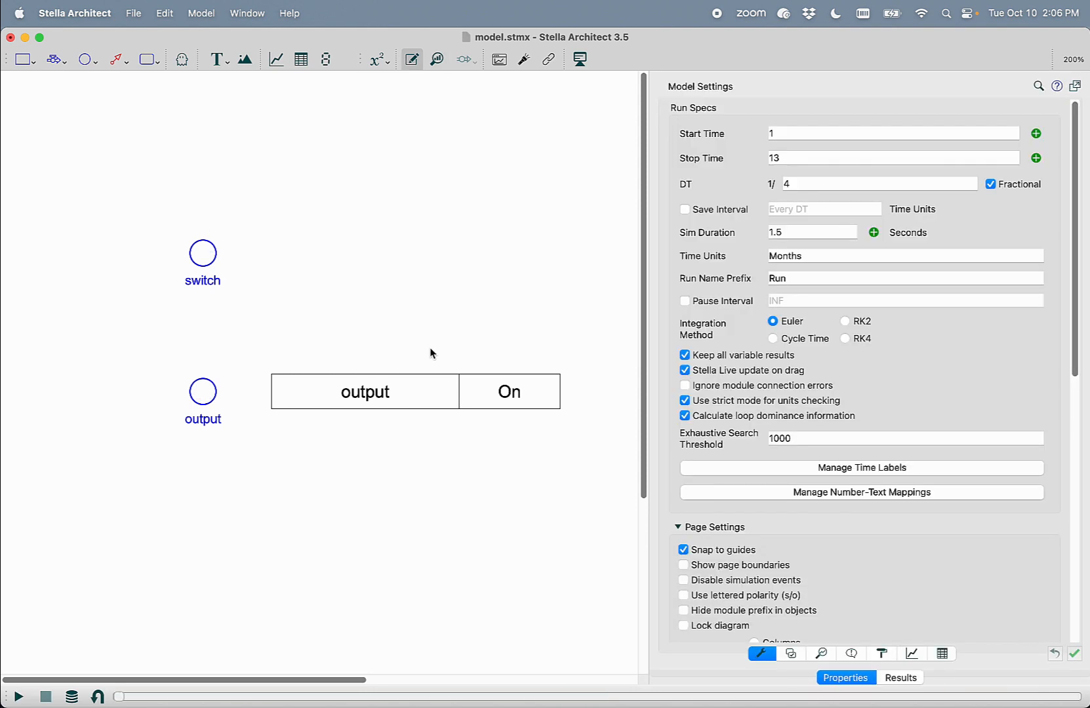
- Copy the output numeric display onto Page 1 of the interface and run the simulation there
click(408, 398)
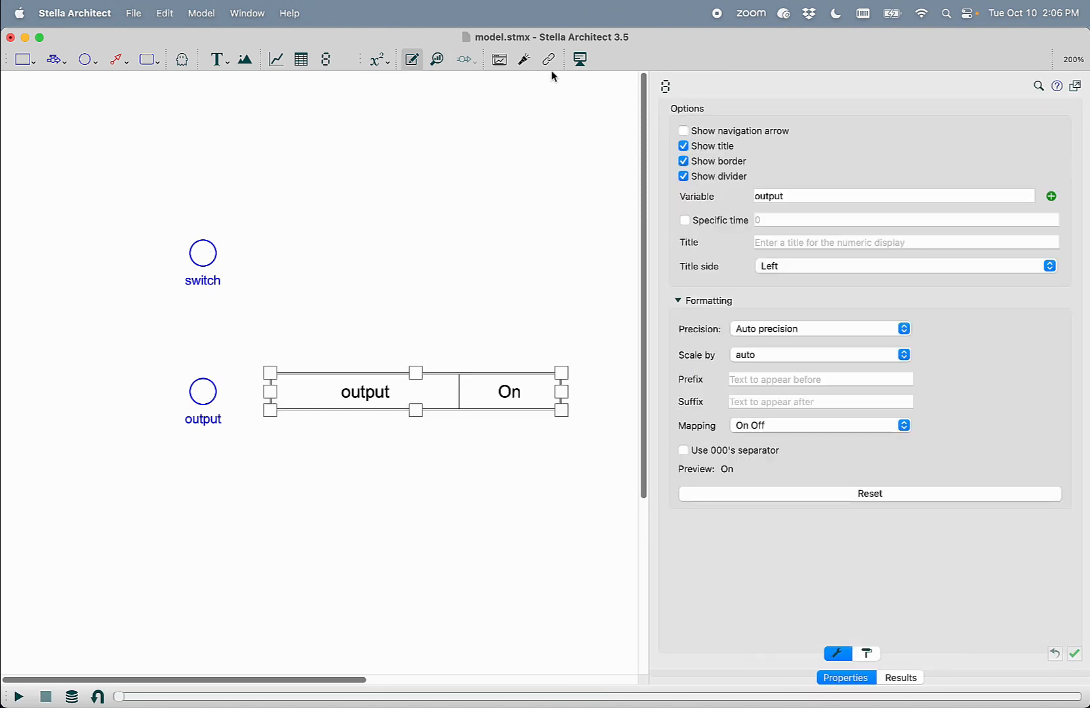
click(580, 60)
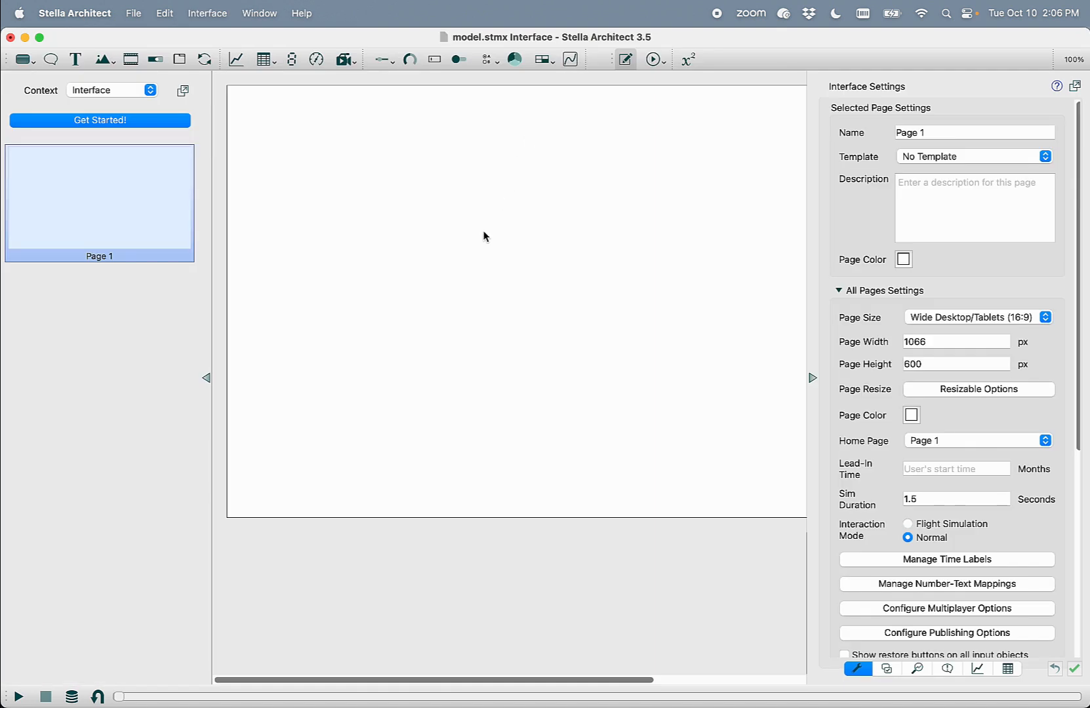
key(super+v)
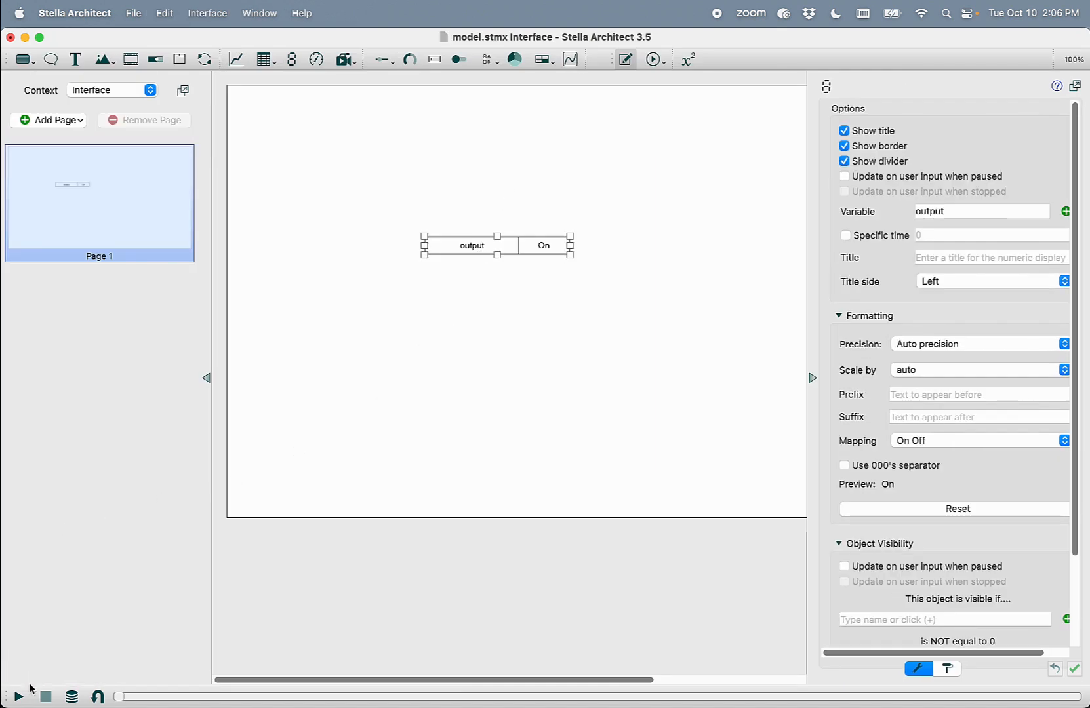
click(19, 698)
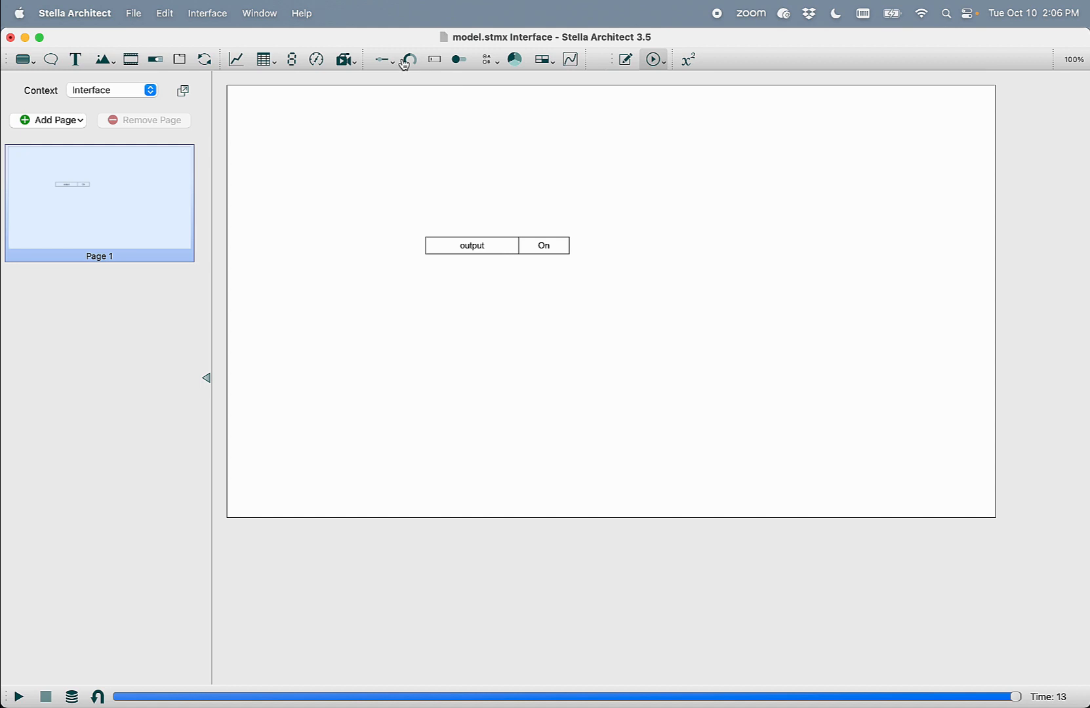
- Return to the model and examine the number-text mapping setting of the switch converter
click(691, 63)
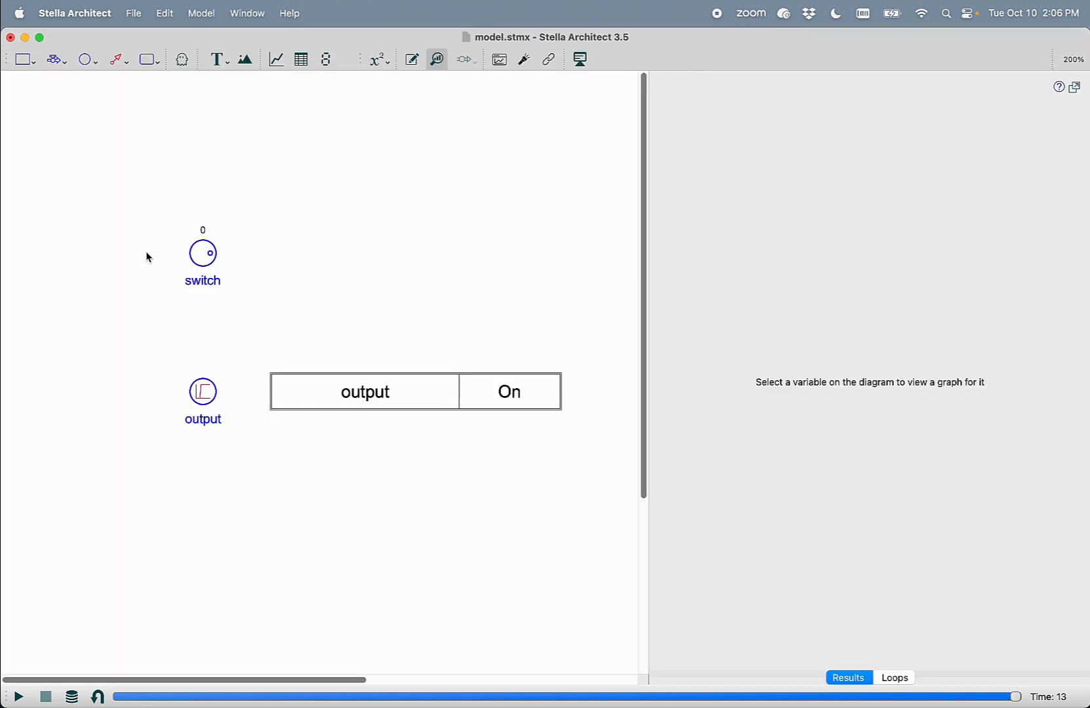
drag(154, 217, 243, 275)
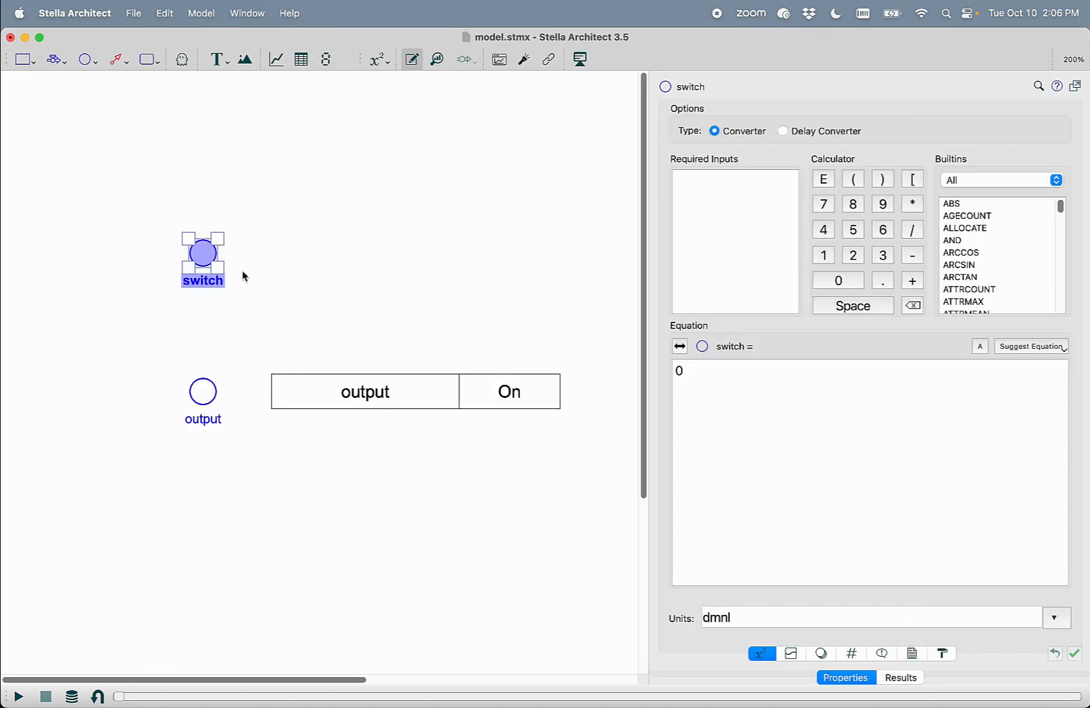
click(851, 653)
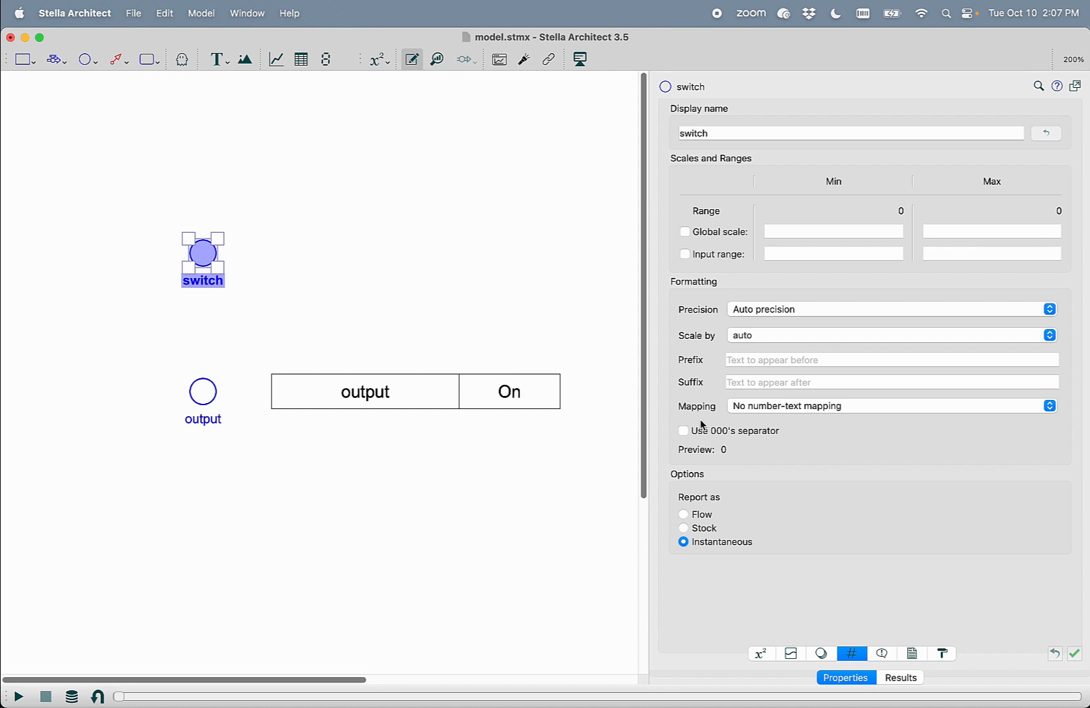
click(479, 226)
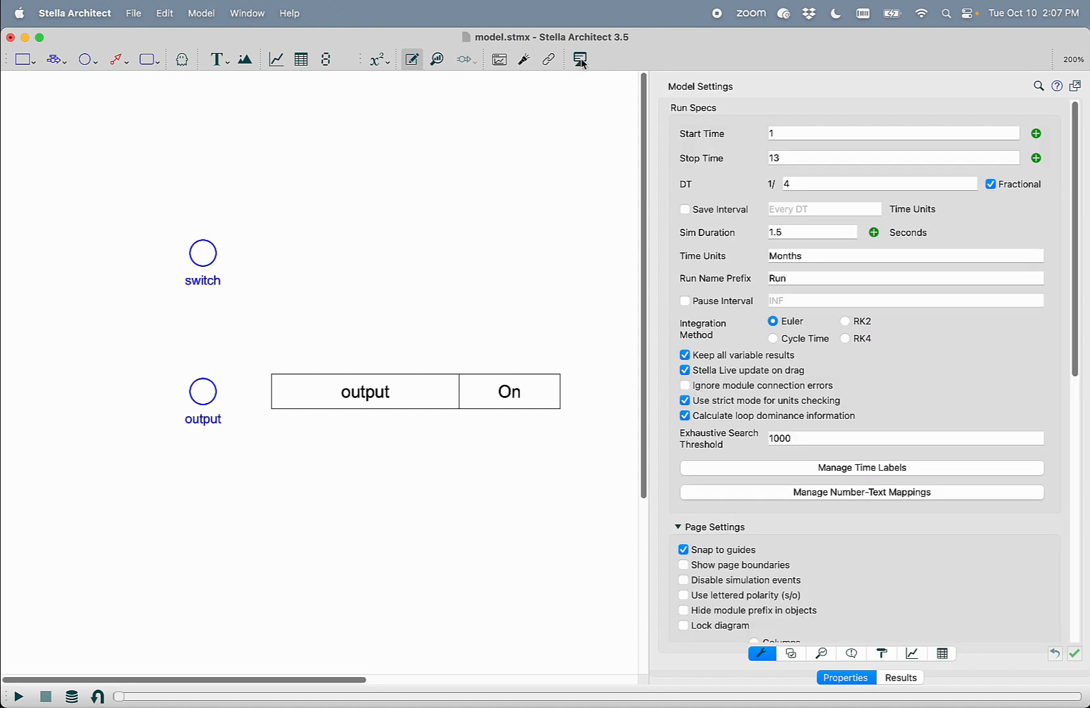
- Add a numeric input above the output display on the interface page and link it to the switch variable
click(581, 59)
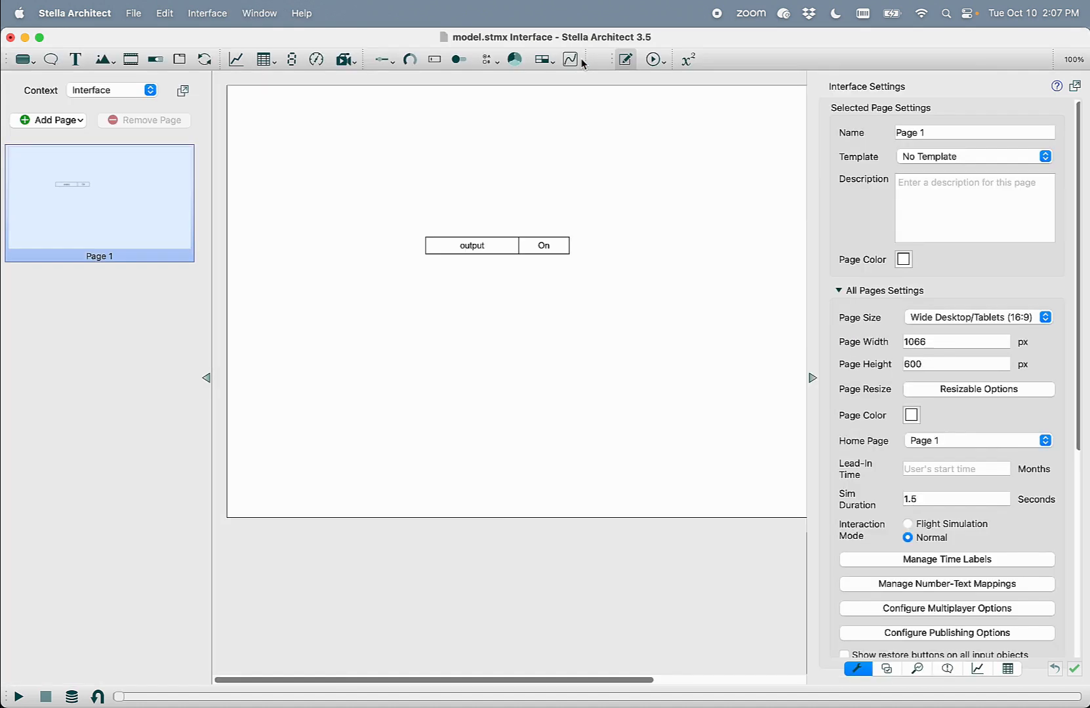
click(433, 60)
click(550, 209)
drag(550, 210, 506, 181)
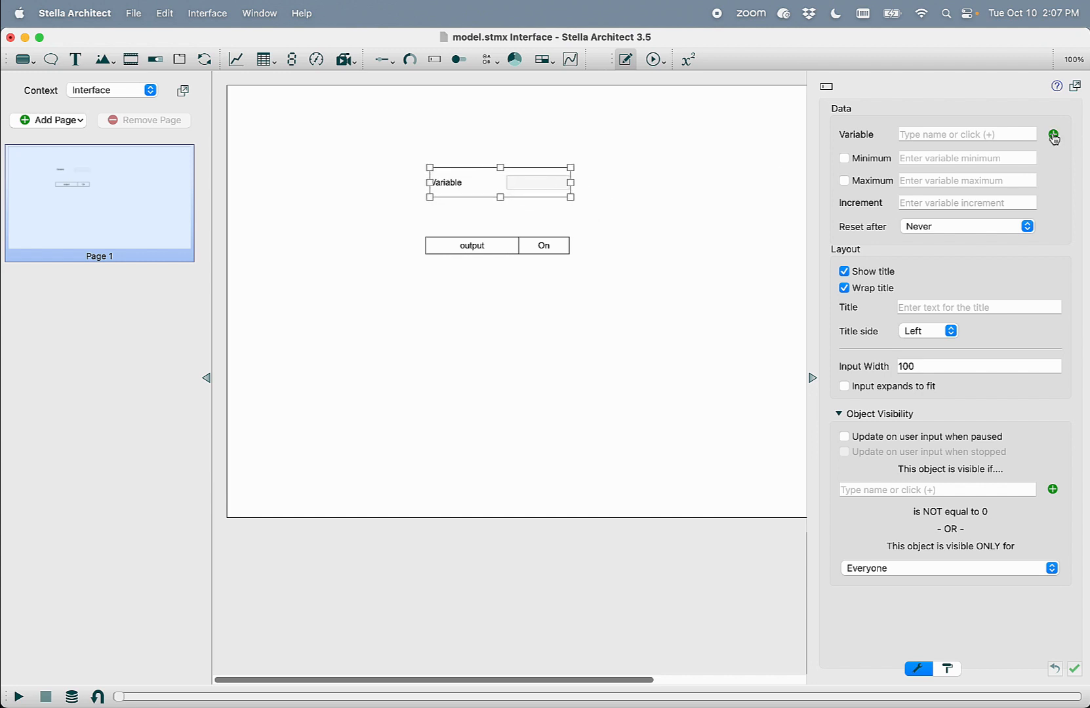
click(1053, 134)
click(506, 352)
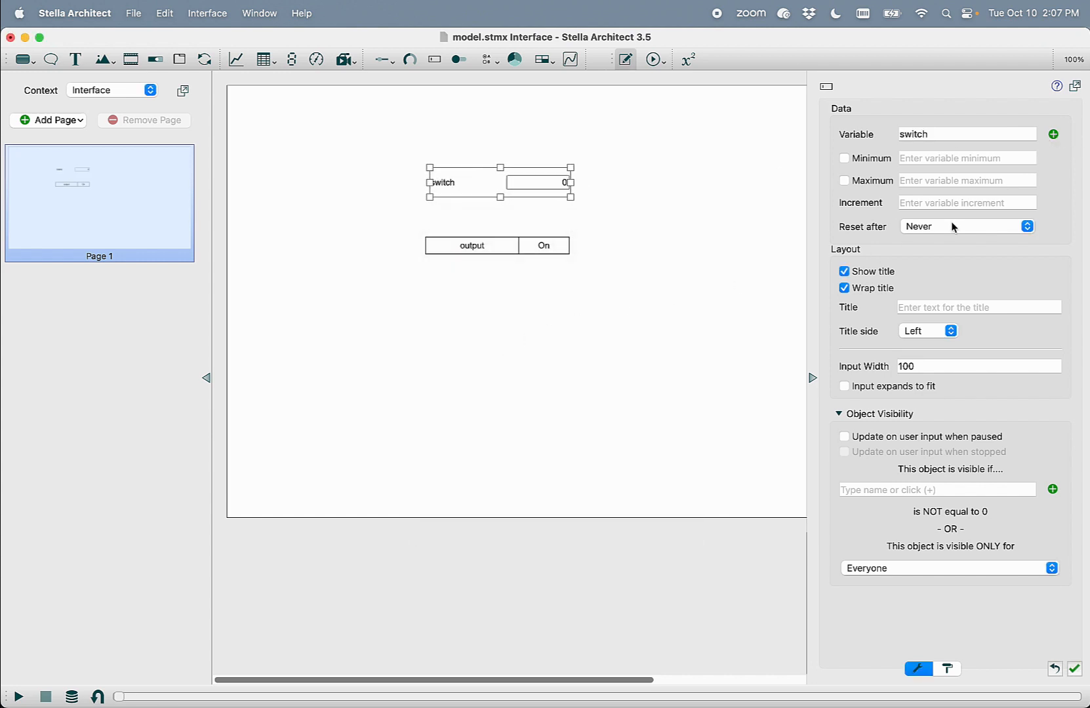
- Limit the switch input to a minimum of 0 and a maximum of 1 with an increment of 1
click(870, 159)
click(894, 181)
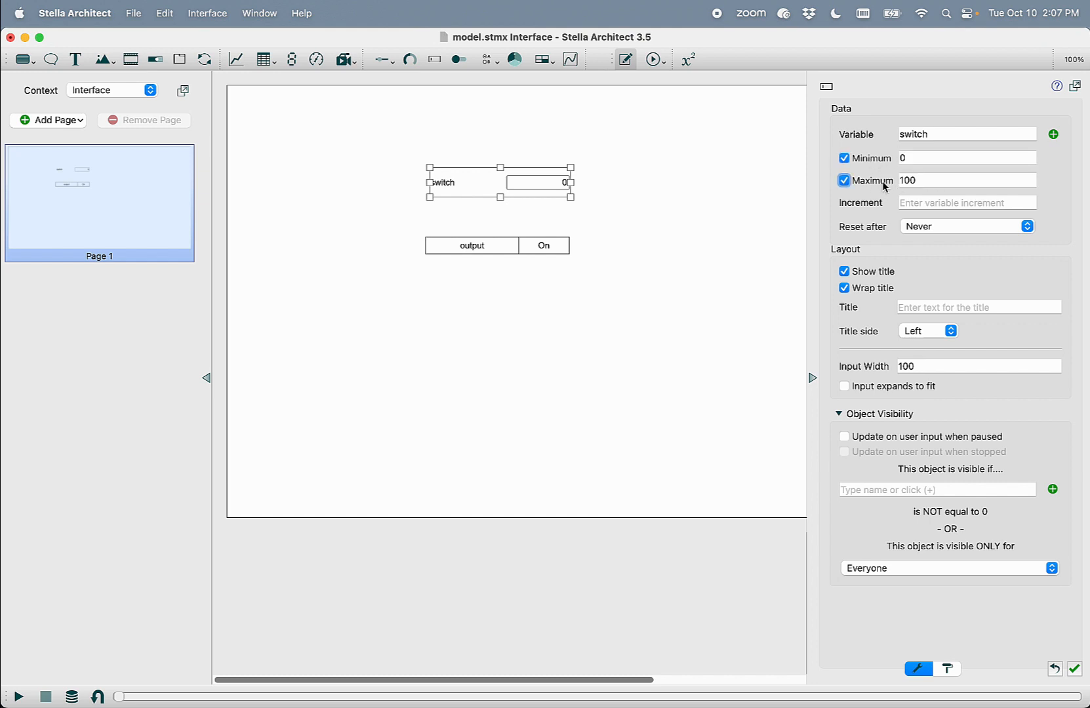
double_click(918, 181)
text(1)
click(913, 204)
text(1)
- Format the value of the switch numeric input with the On Off number-text mapping
right_click(545, 188)
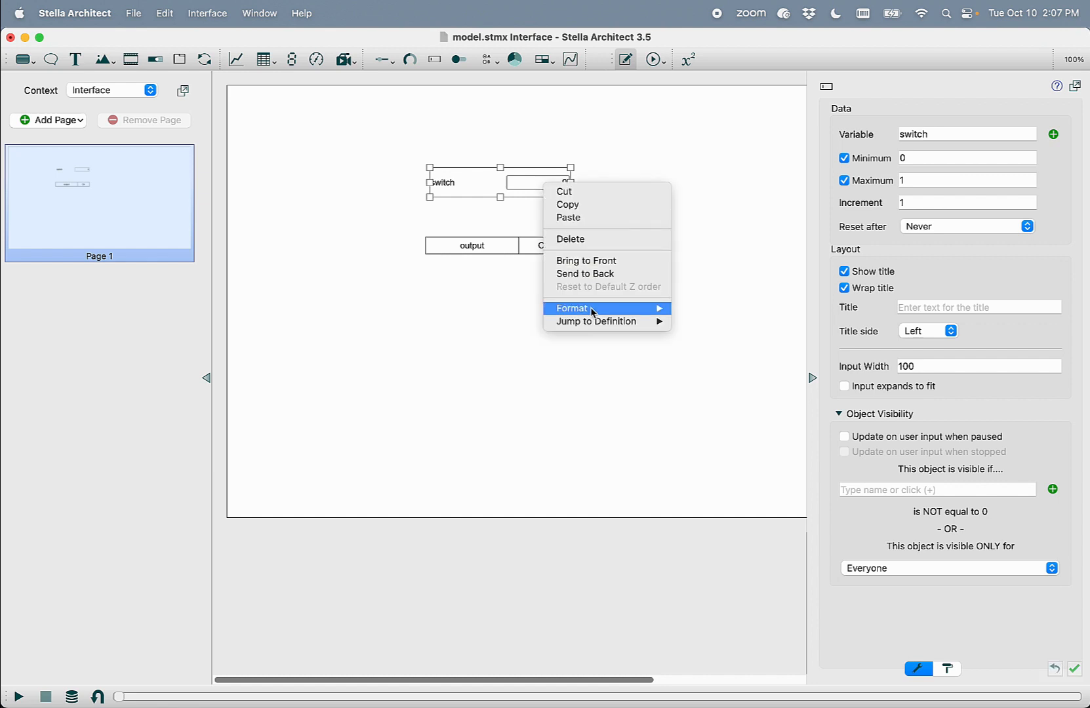
mouse_move(591, 308)
click(712, 314)
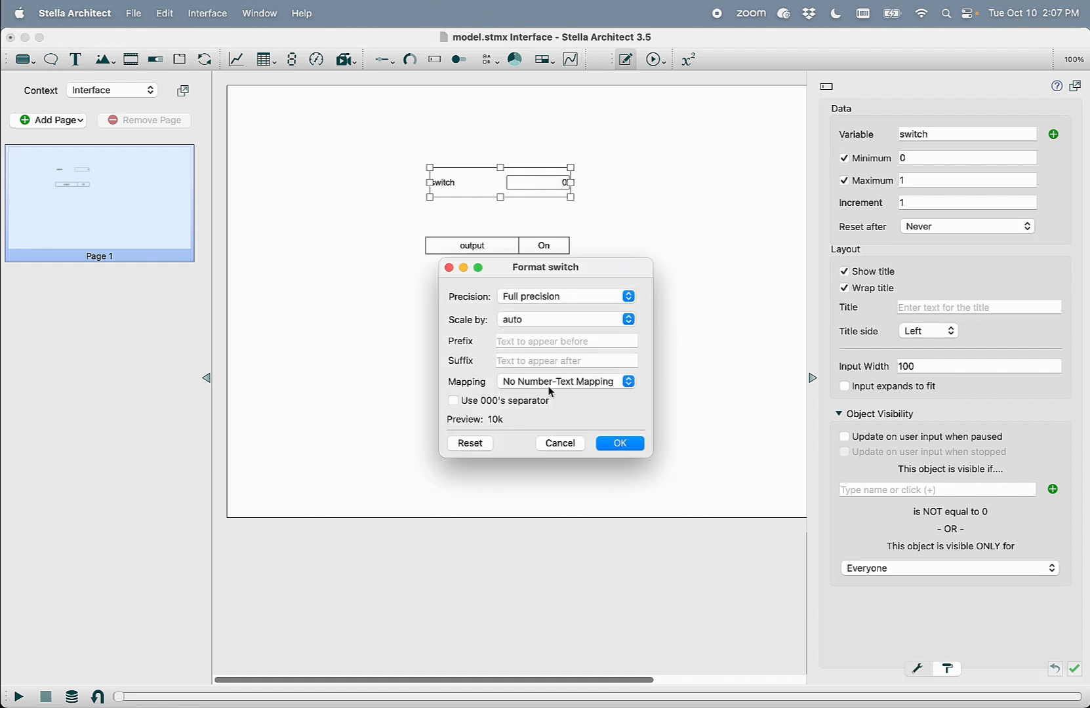
click(525, 382)
click(525, 394)
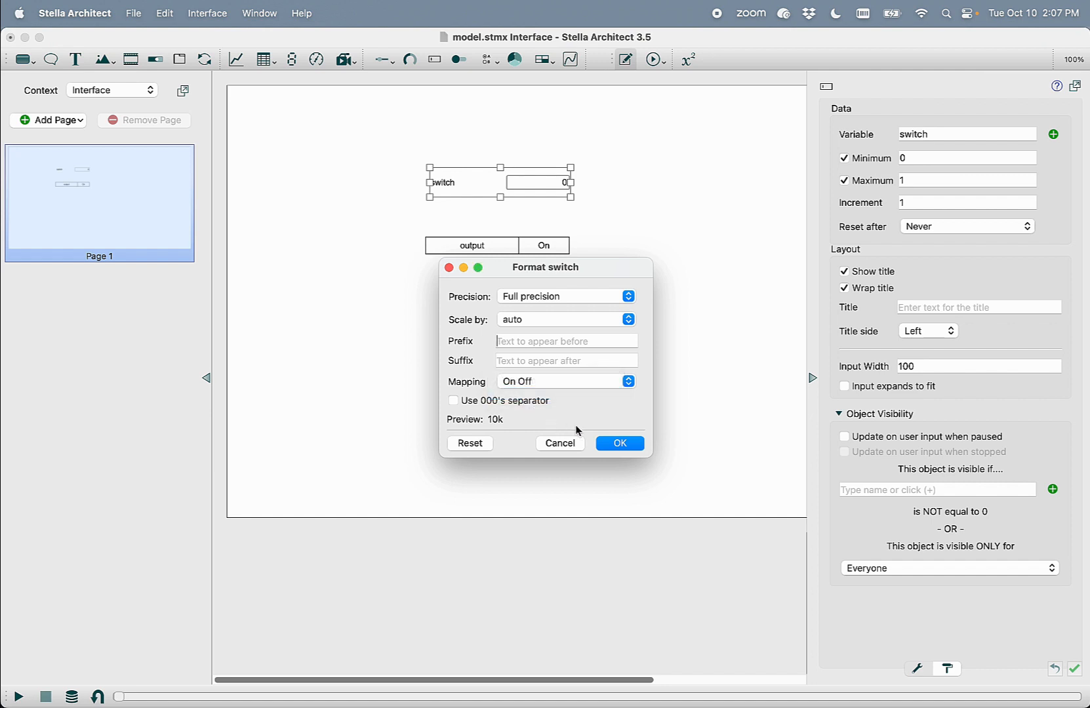
click(620, 444)
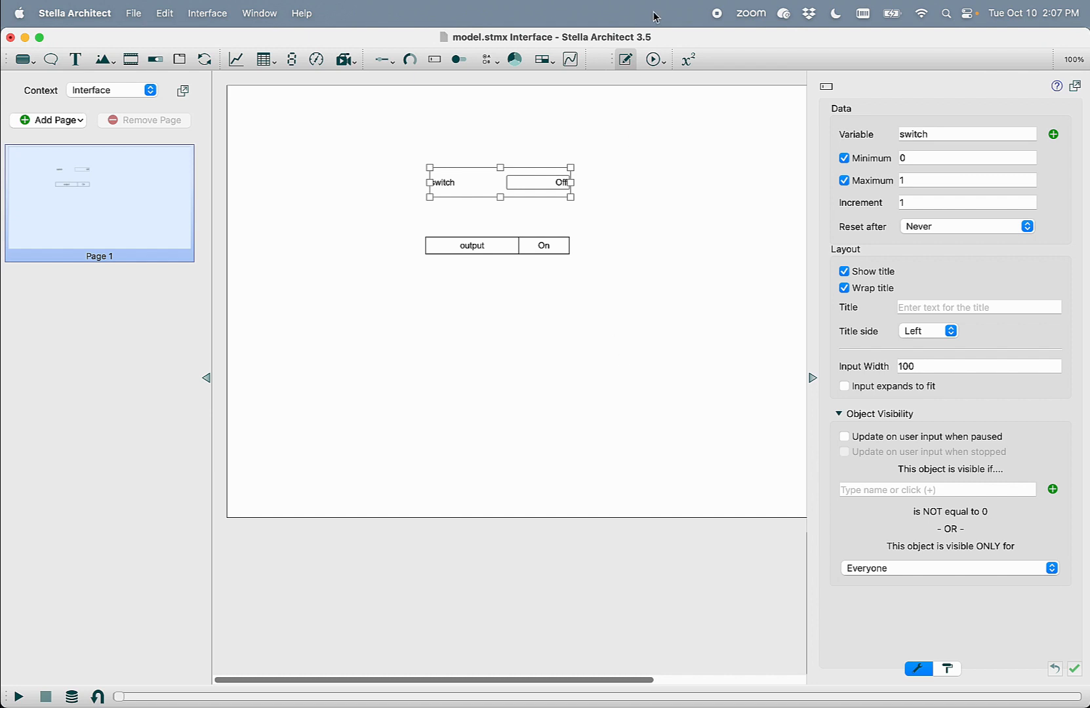
- Preview the interface, set the switch input to On, and return to editing the interface
click(656, 60)
click(676, 92)
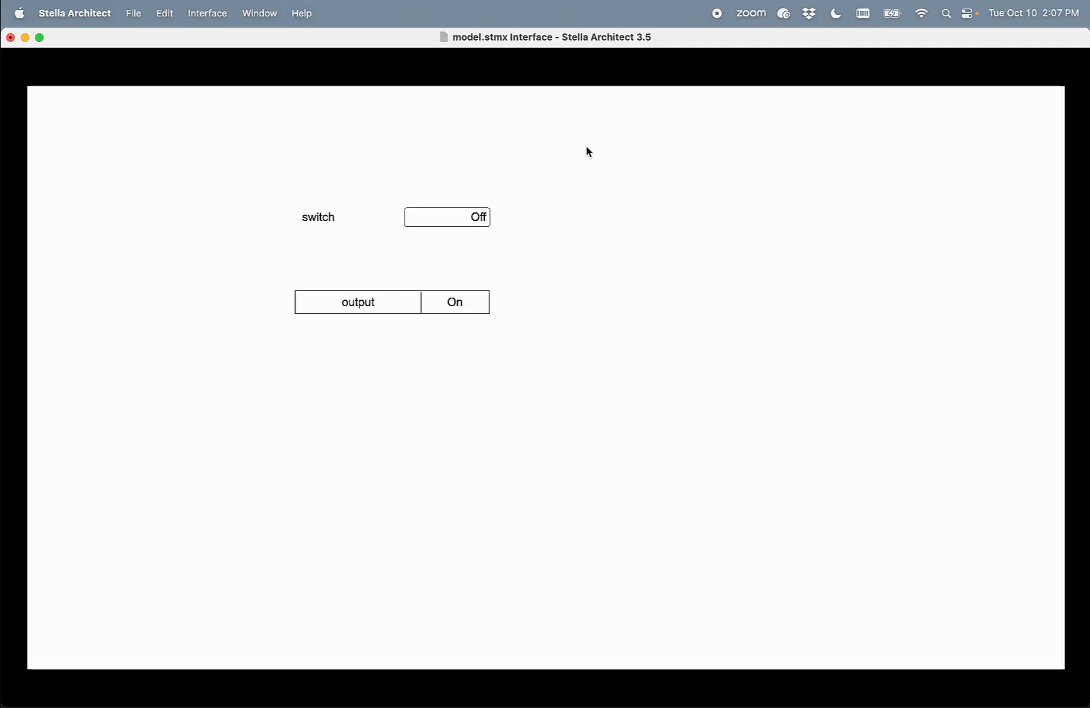
click(473, 217)
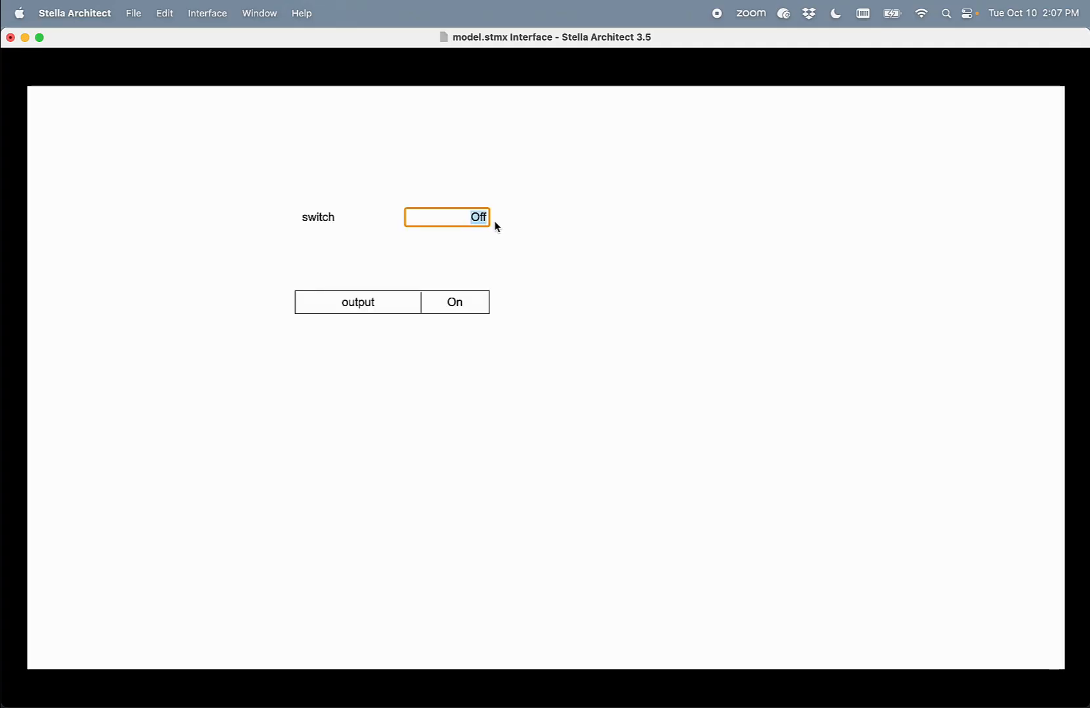
text(On)
click(568, 300)
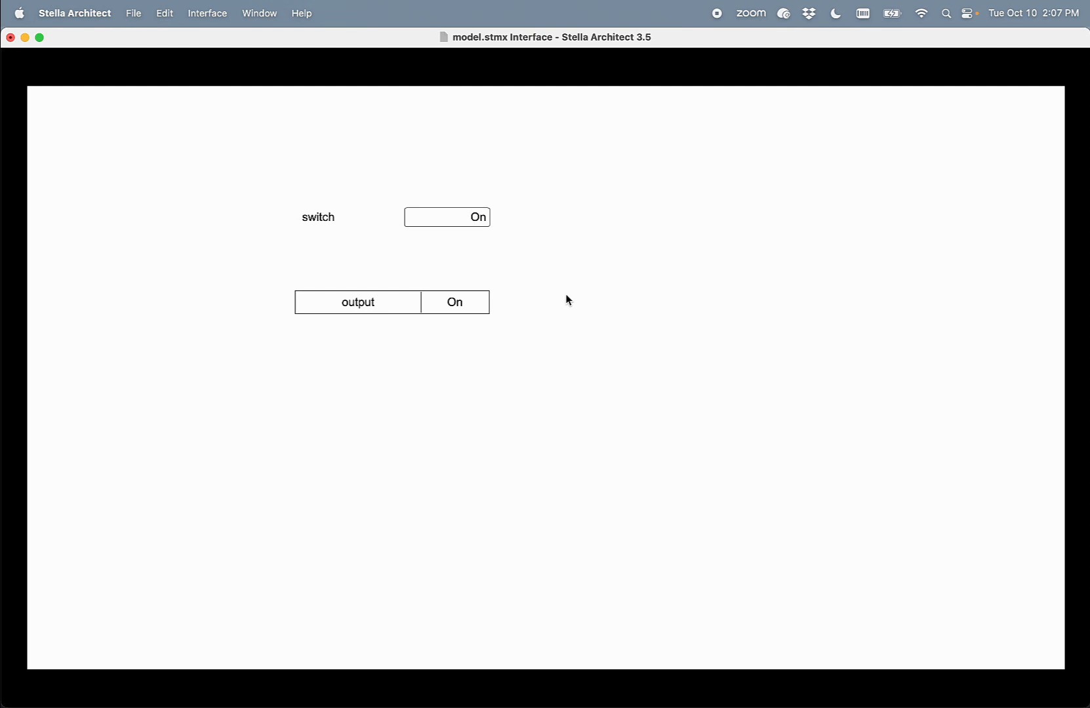
key(Escape)
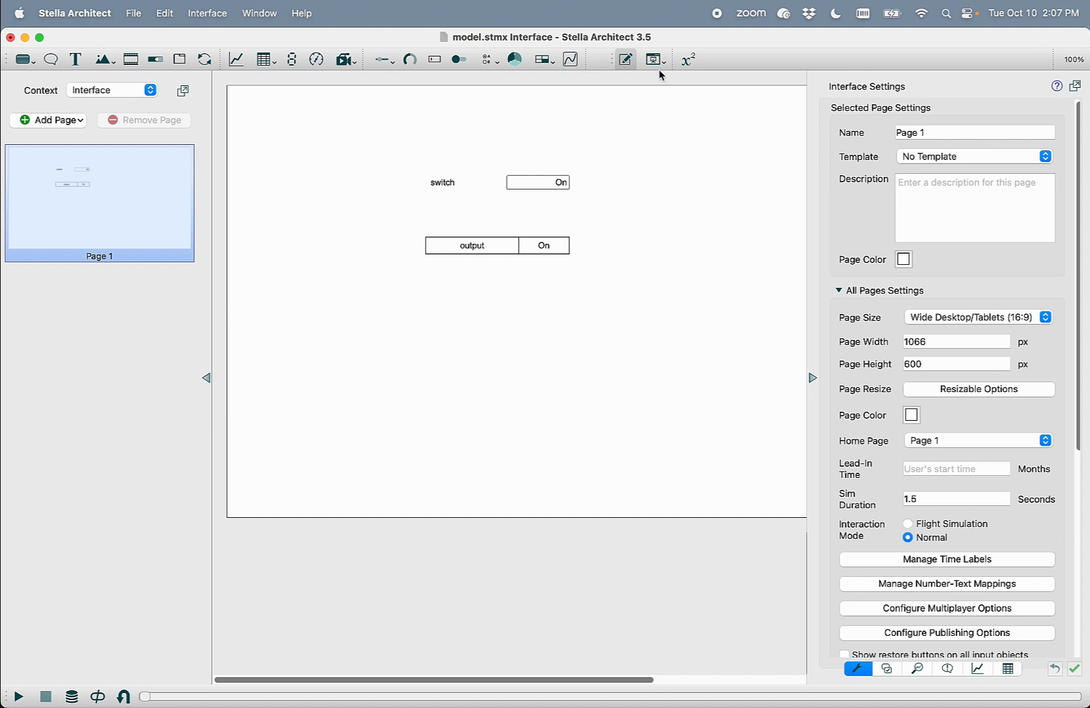
- Return to the model, place a graph below the output converter, and plot the output variable on it
click(686, 68)
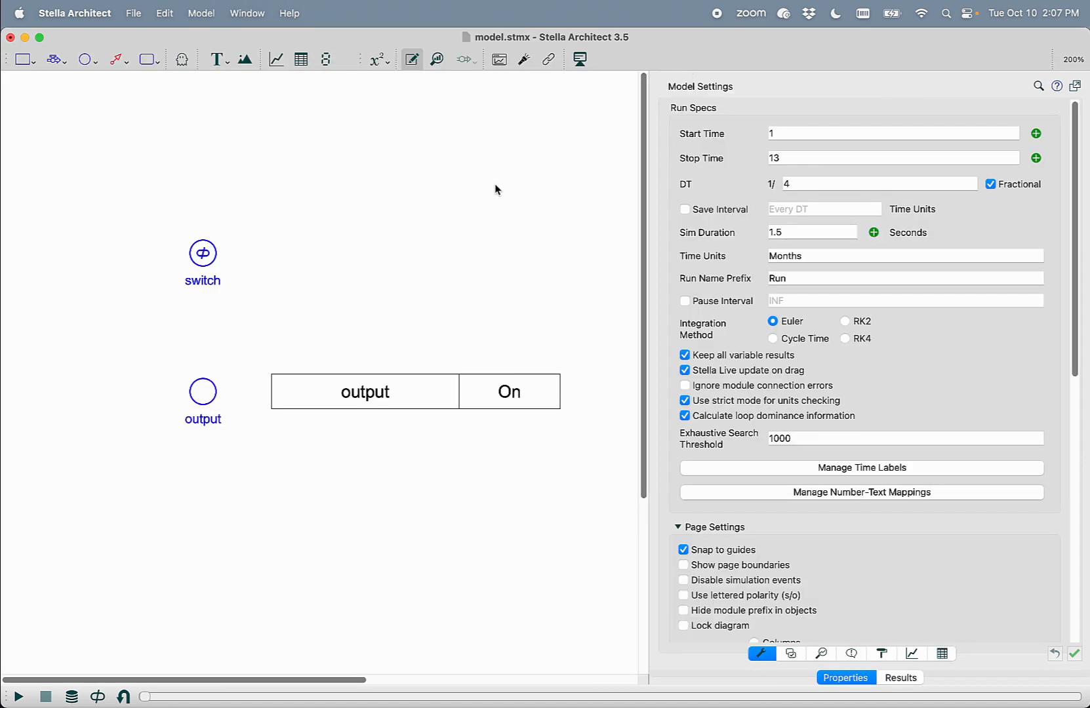
scroll(497, 189, down, 3)
click(276, 60)
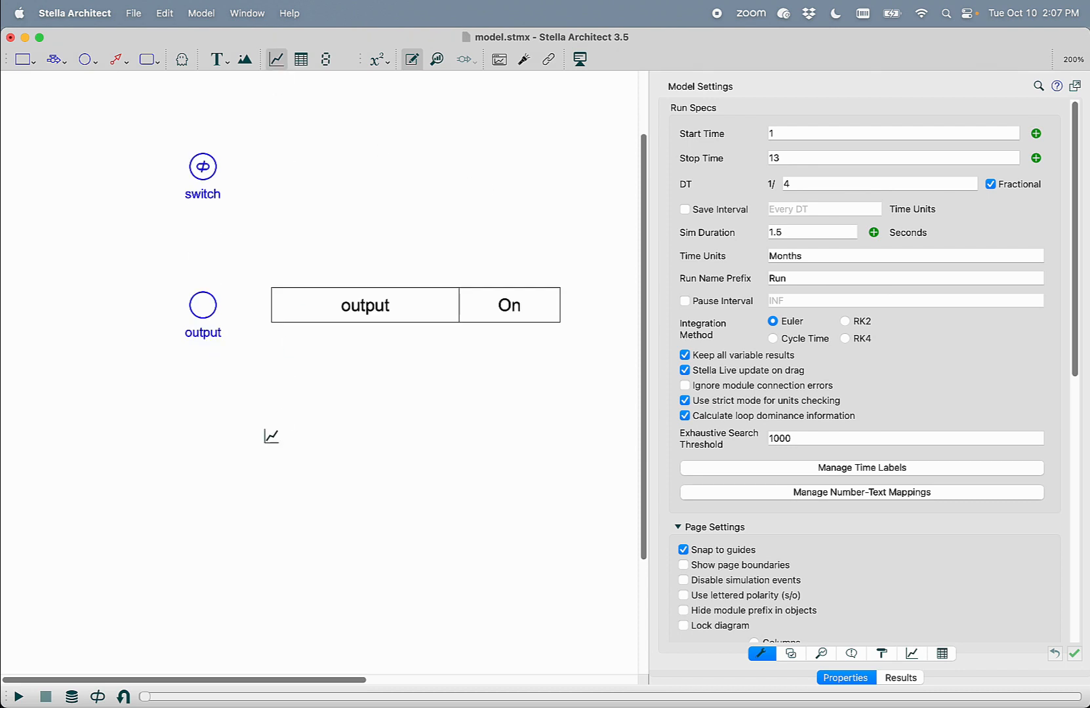
click(212, 455)
drag(251, 528, 89, 444)
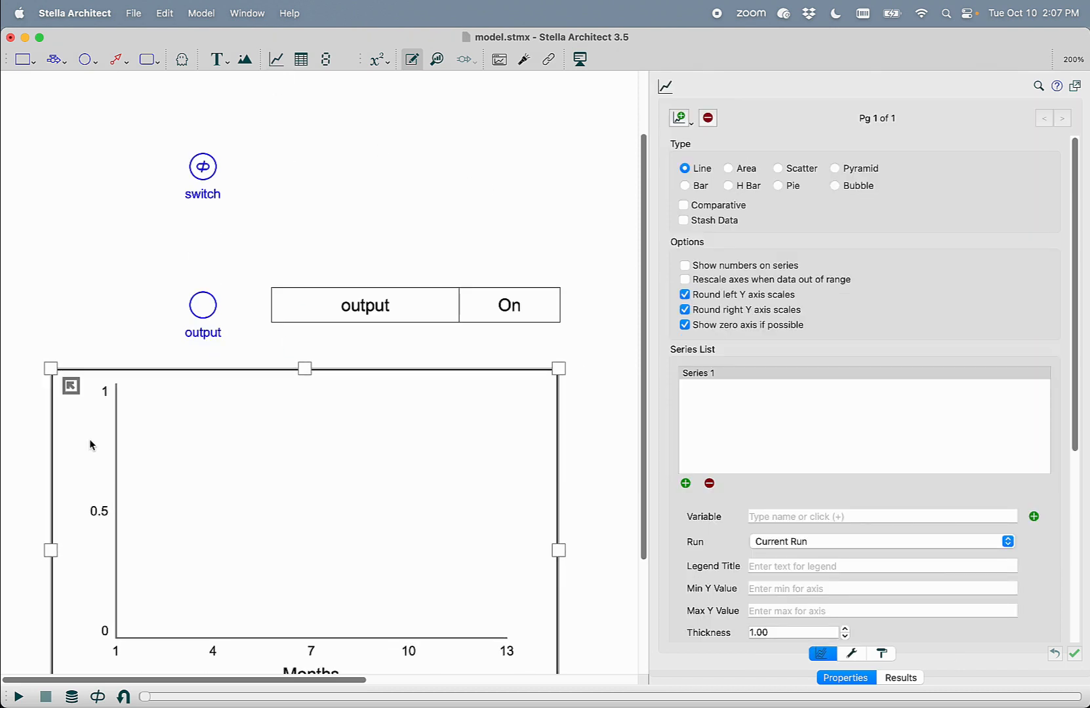
scroll(99, 443, down, 3)
drag(202, 175, 223, 427)
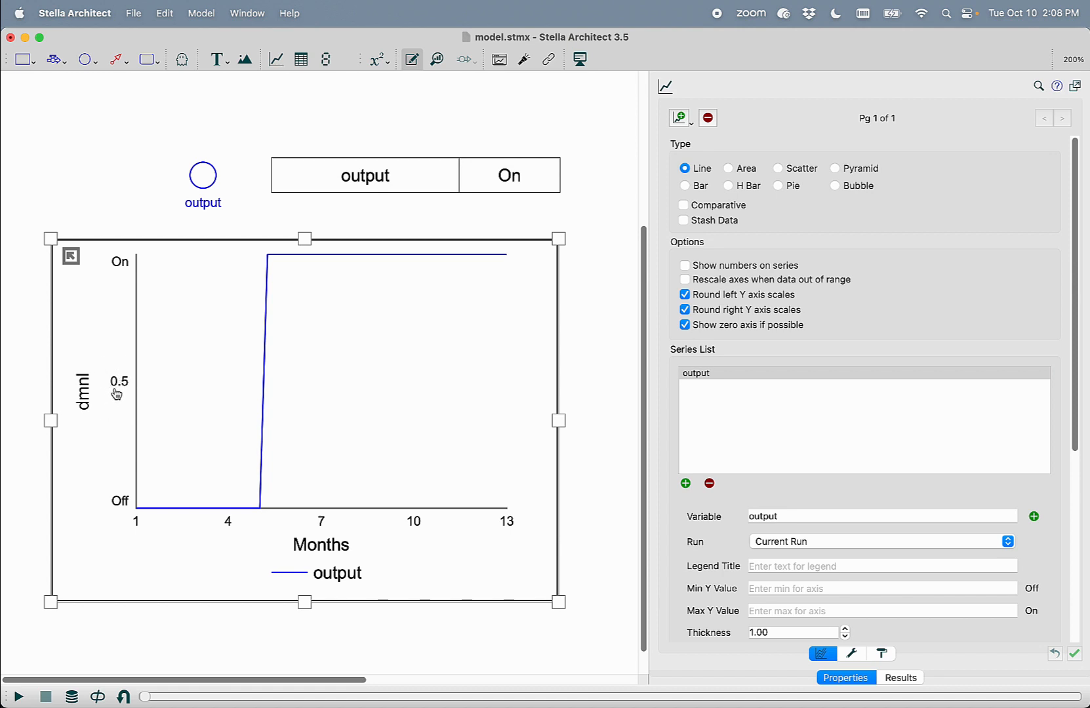
- Set the output graph's number of Y labels to 2
click(851, 654)
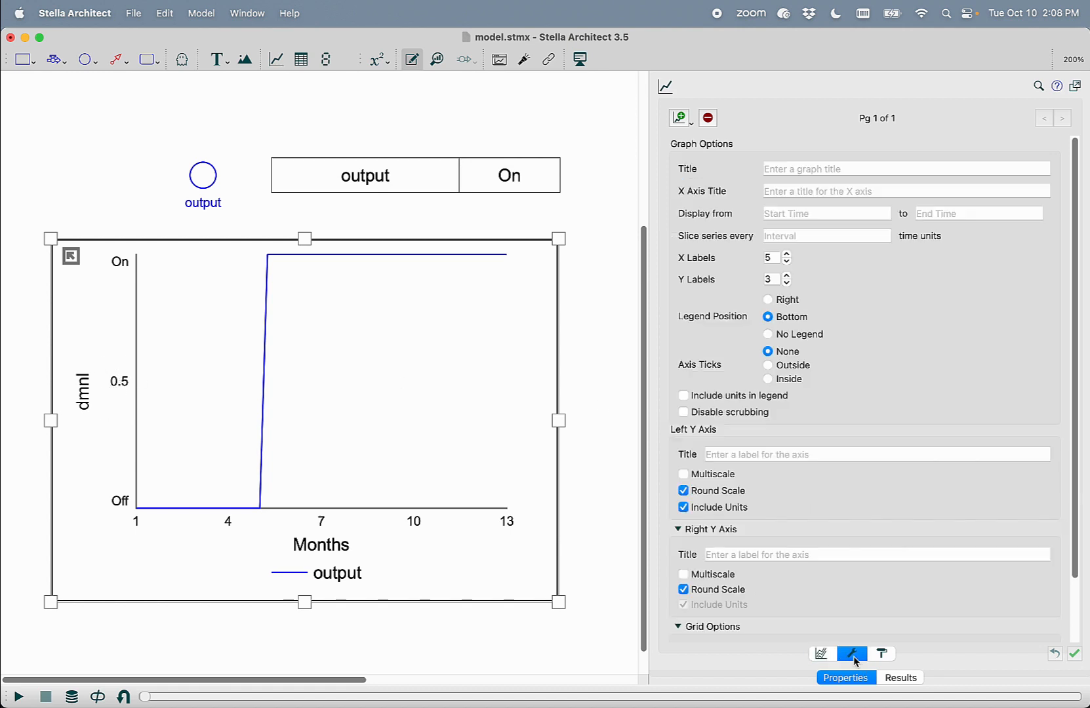
click(787, 284)
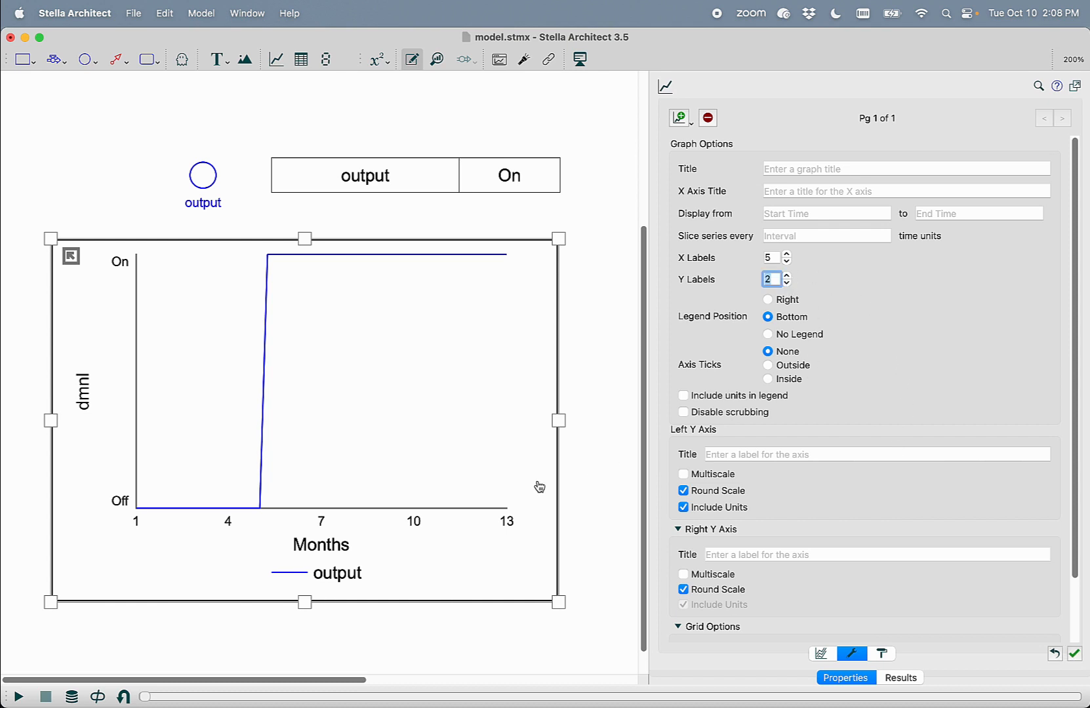
click(462, 562)
click(580, 508)
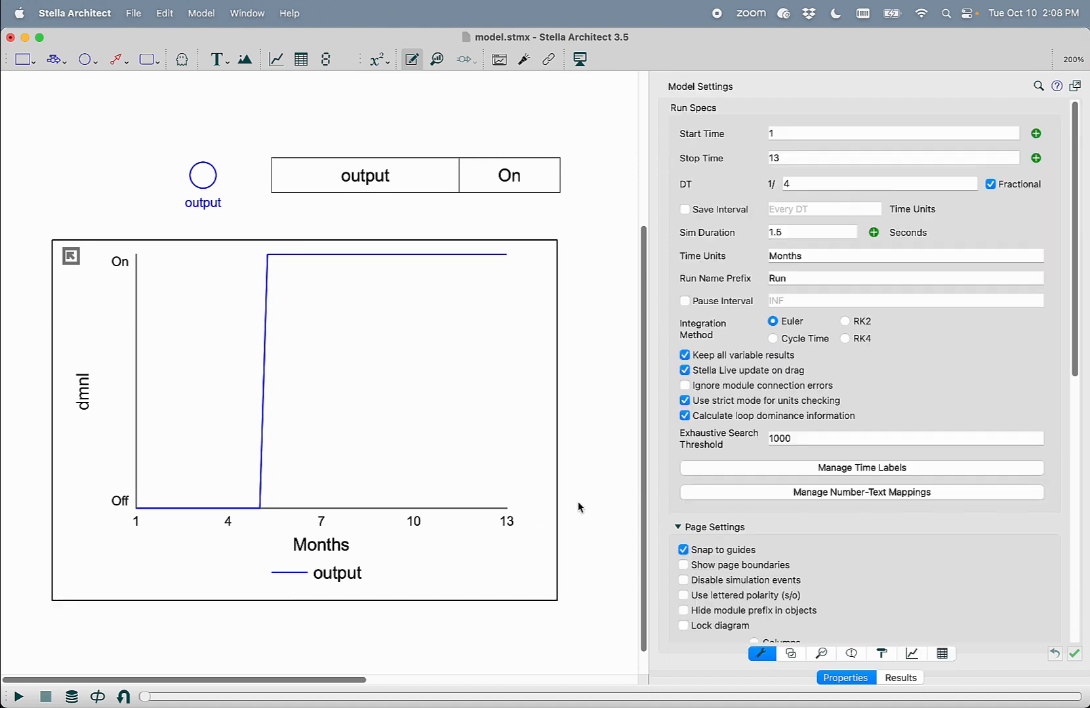
- Add a new number-text mapping to the model and name it Time Mapping
click(763, 493)
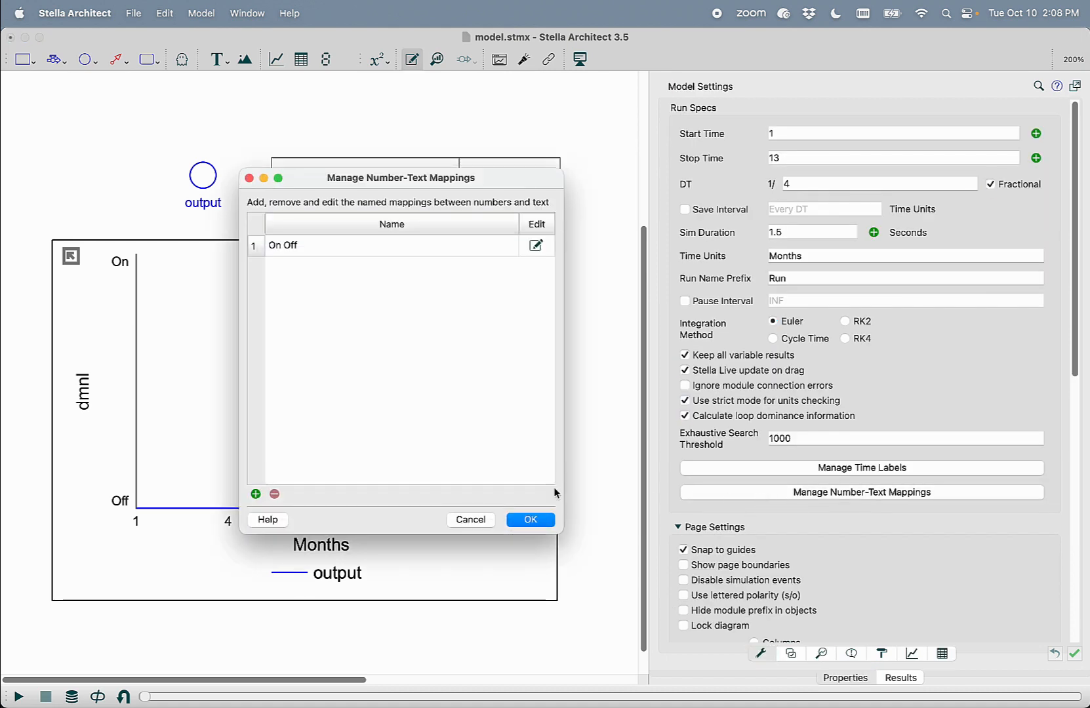
click(256, 495)
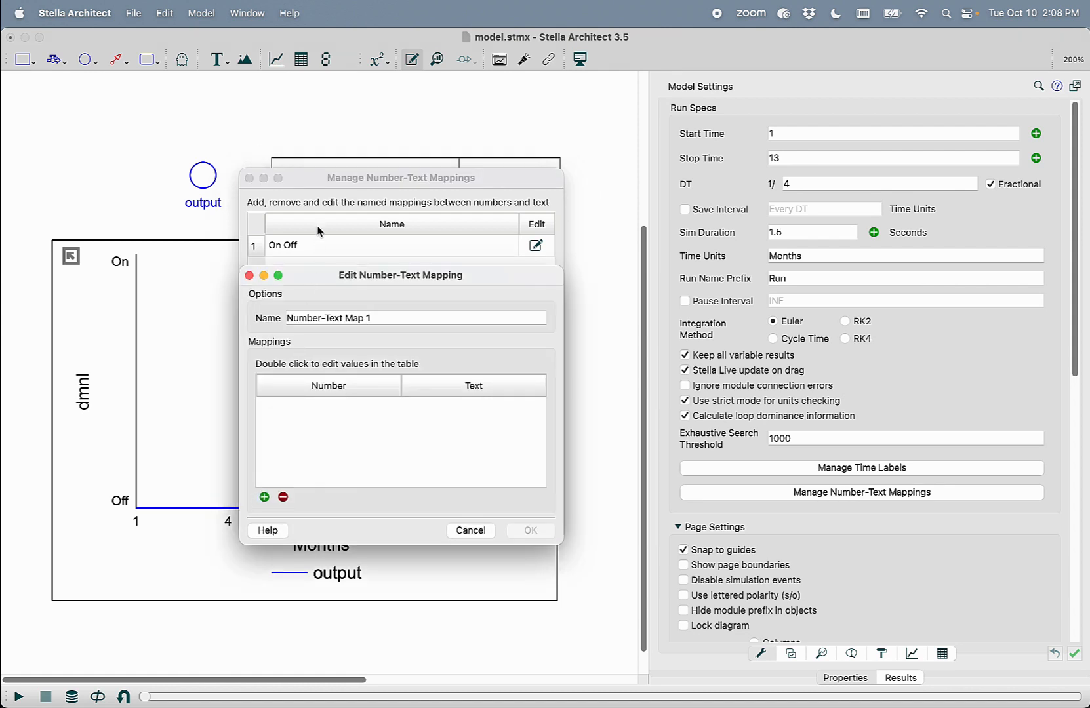
drag(371, 318, 283, 317)
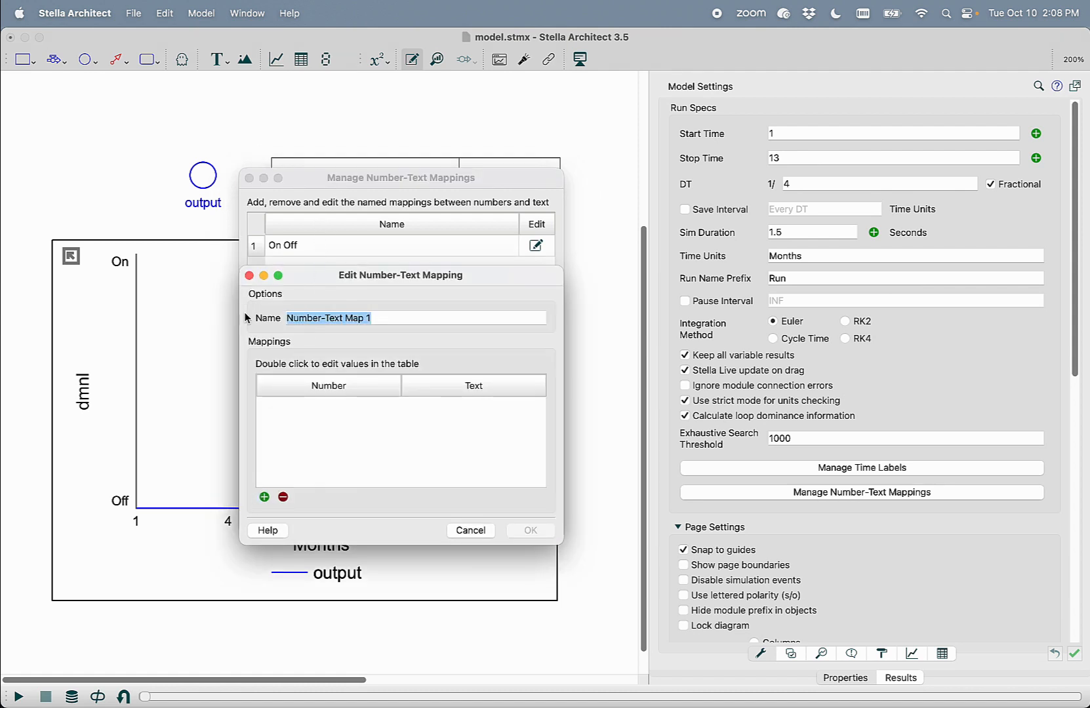
text(Time )
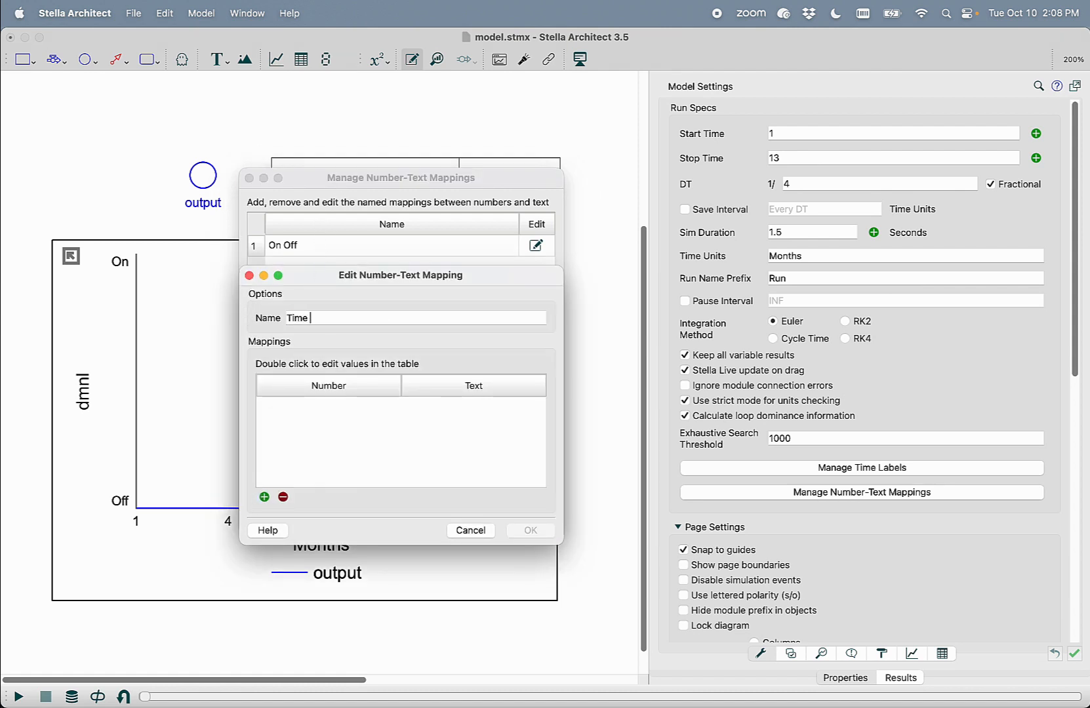
text(Mapping)
- Map the number 1 to Start and the number 13 to End in the Time Mapping
click(264, 497)
double_click(464, 417)
text(Start)
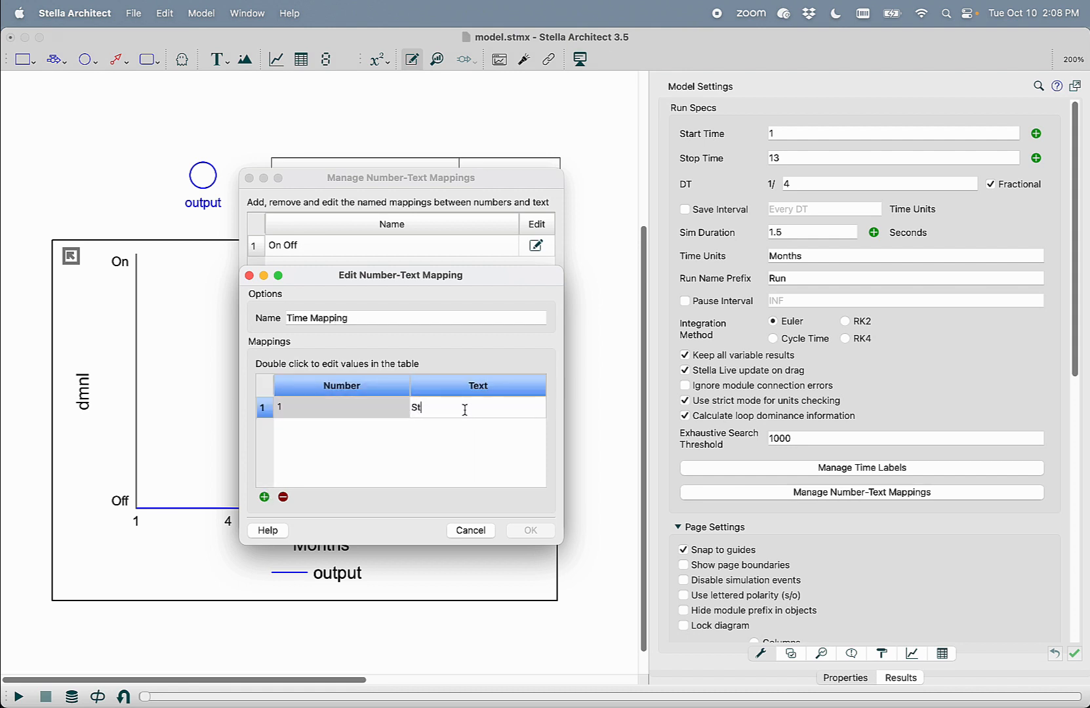
key(Return)
click(264, 497)
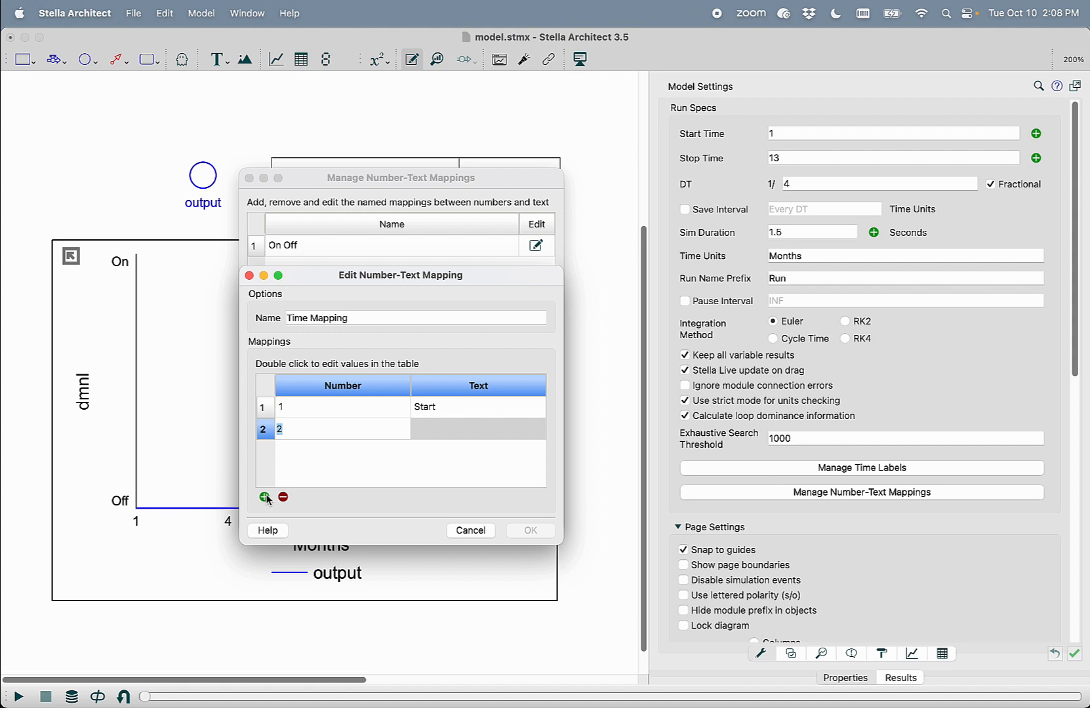
text(13)
key(Return)
double_click(432, 430)
text(E)
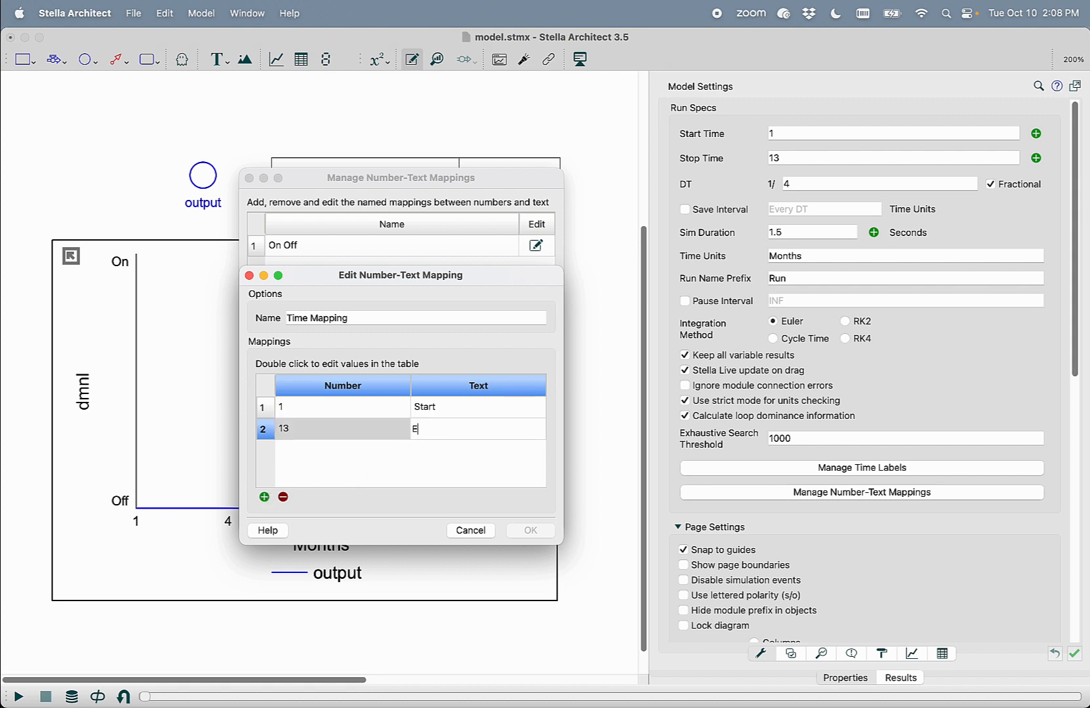
text(nd)
- Map the number 7 to Middle in the Time Mapping and save the model's number-text mappings
drag(349, 178, 614, 161)
drag(401, 275, 659, 288)
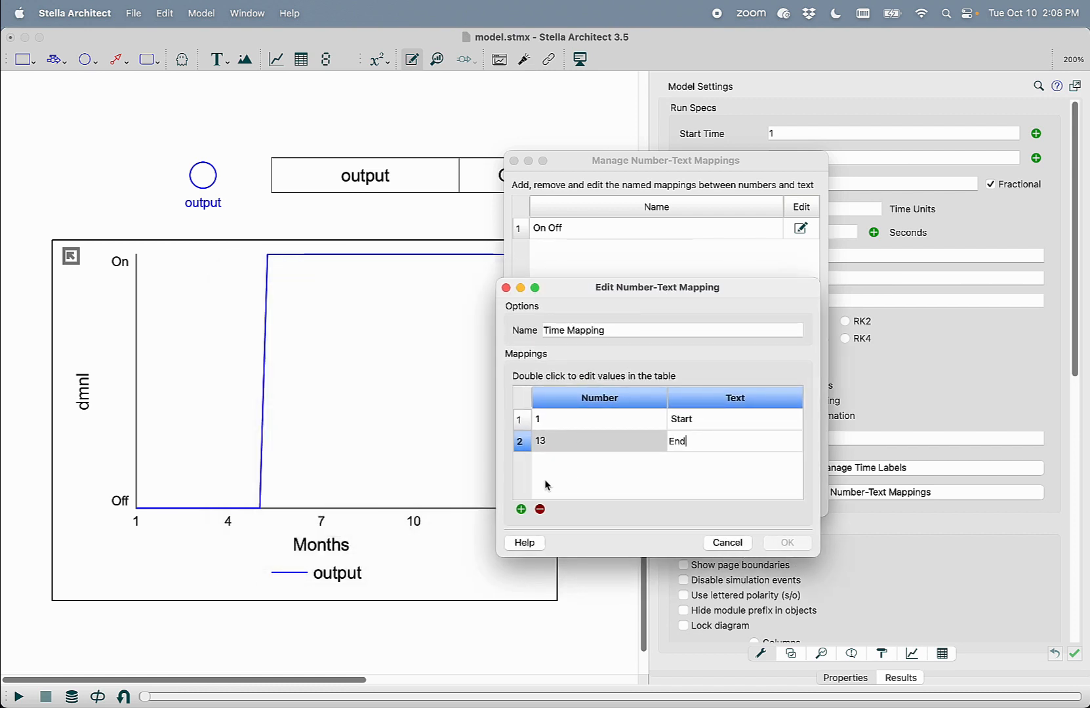
click(520, 510)
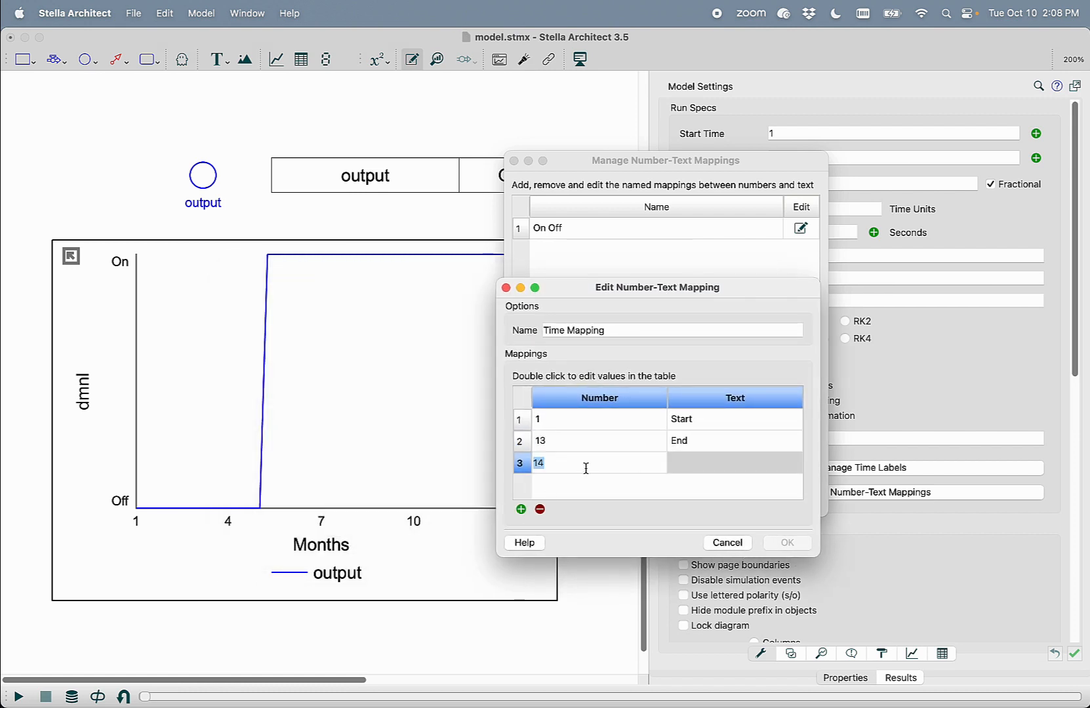
text(7)
key(Return)
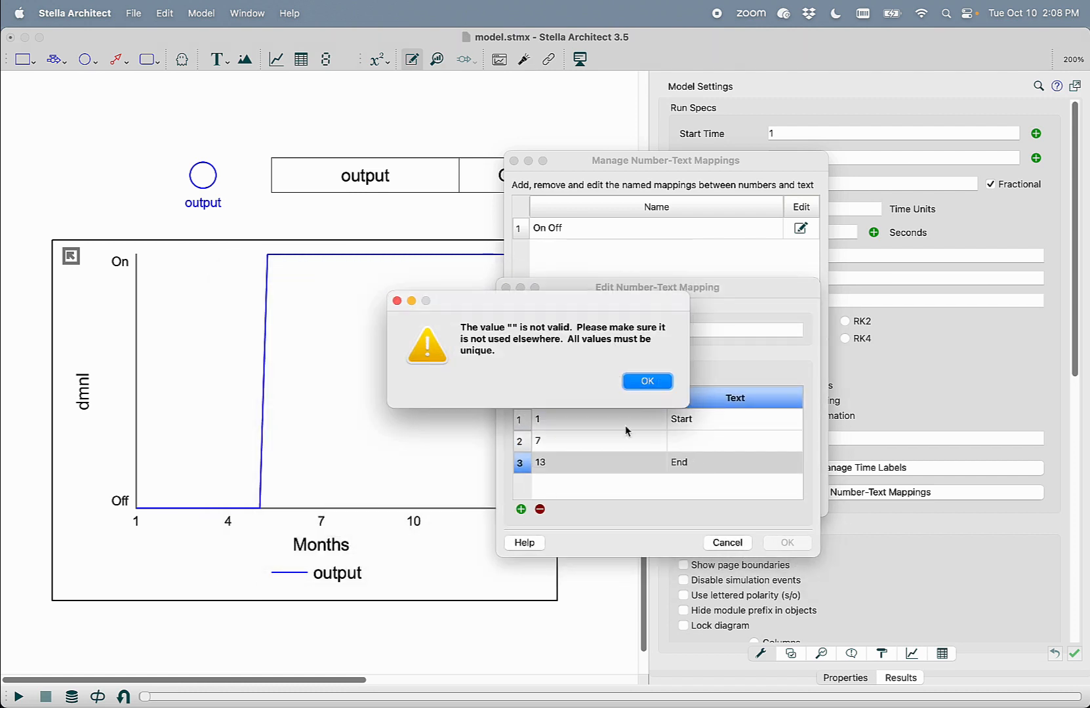
click(645, 381)
click(571, 440)
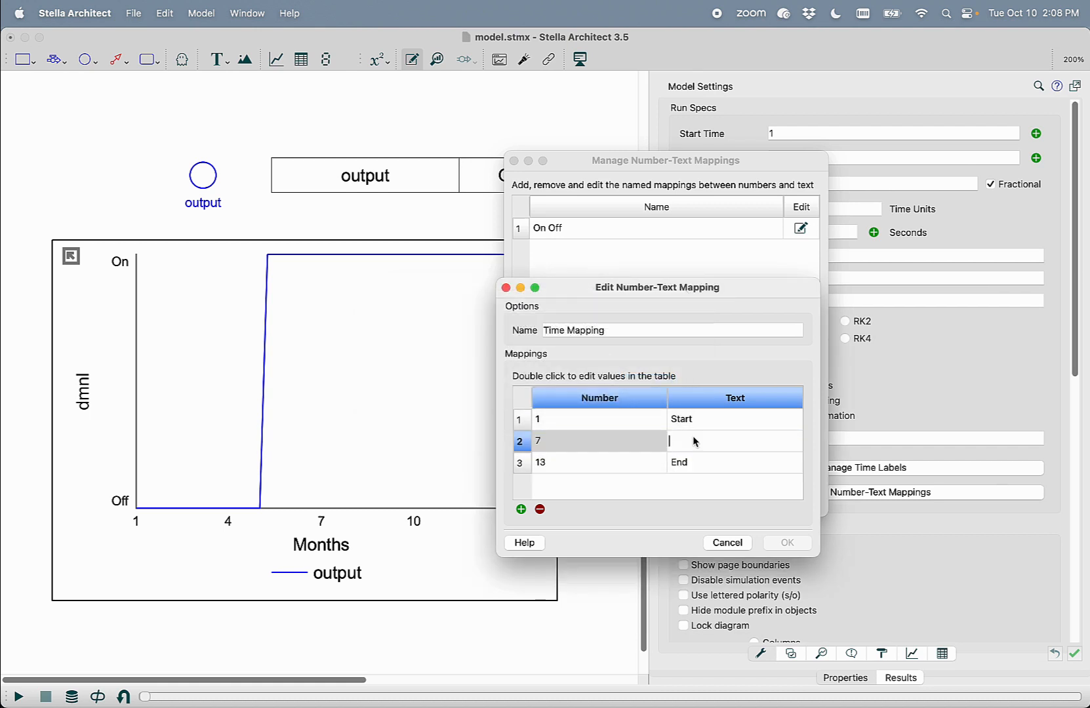
text(Middle)
key(Return)
click(787, 543)
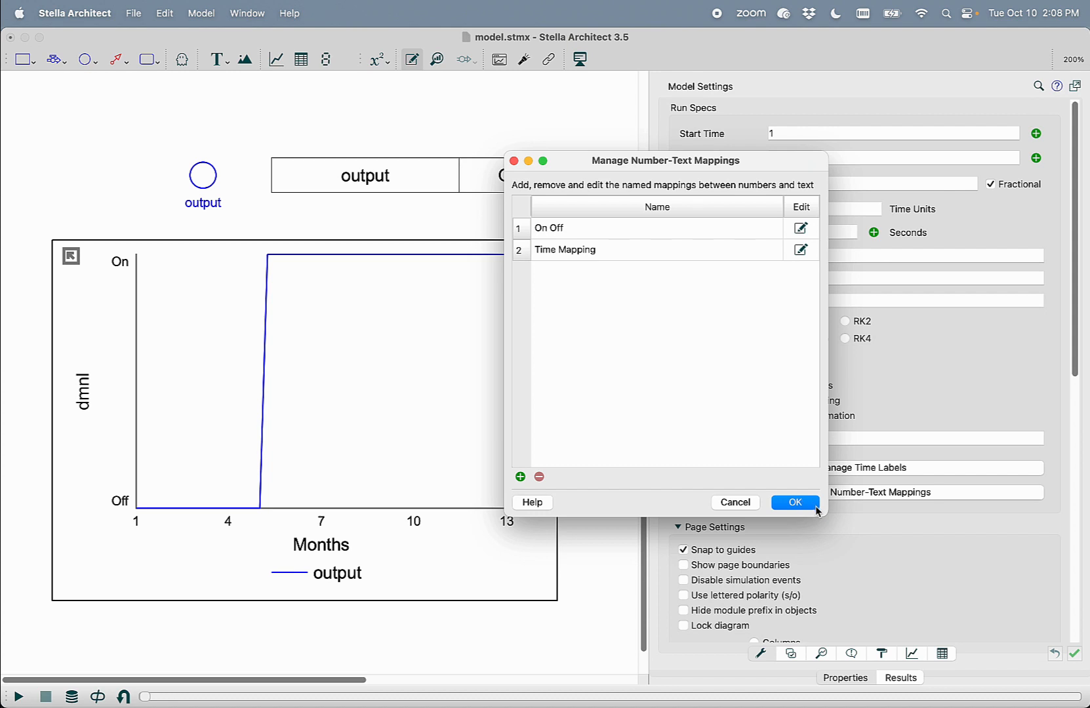
click(805, 505)
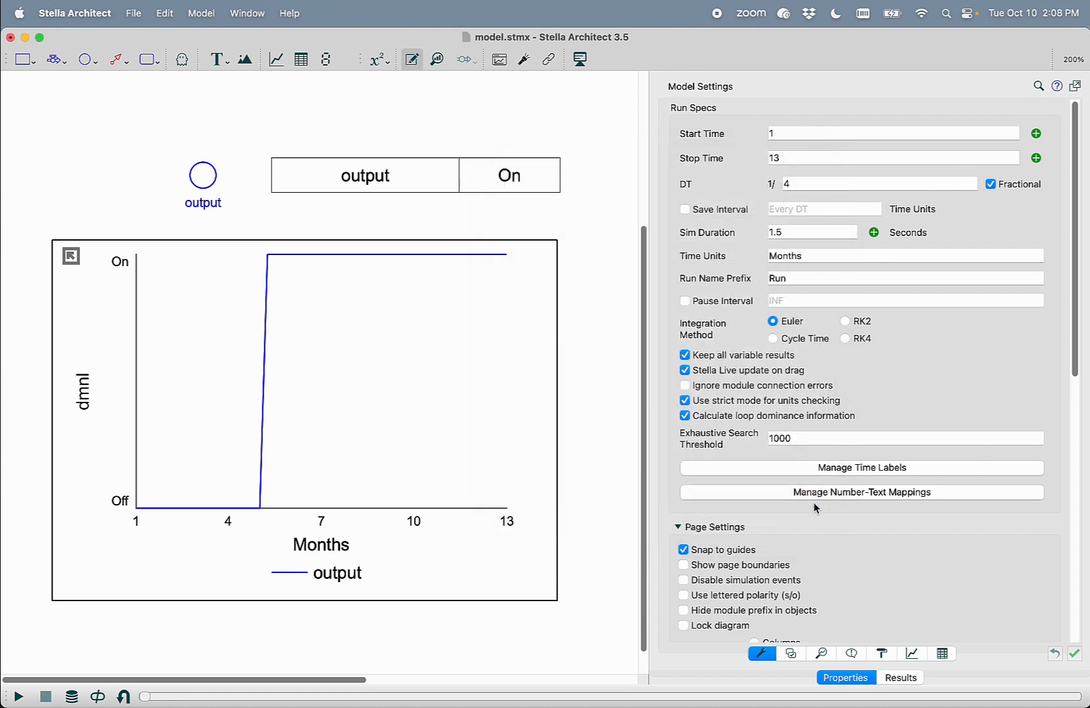
- Add a time label format that labels time as numbers using the Time Mapping
click(801, 469)
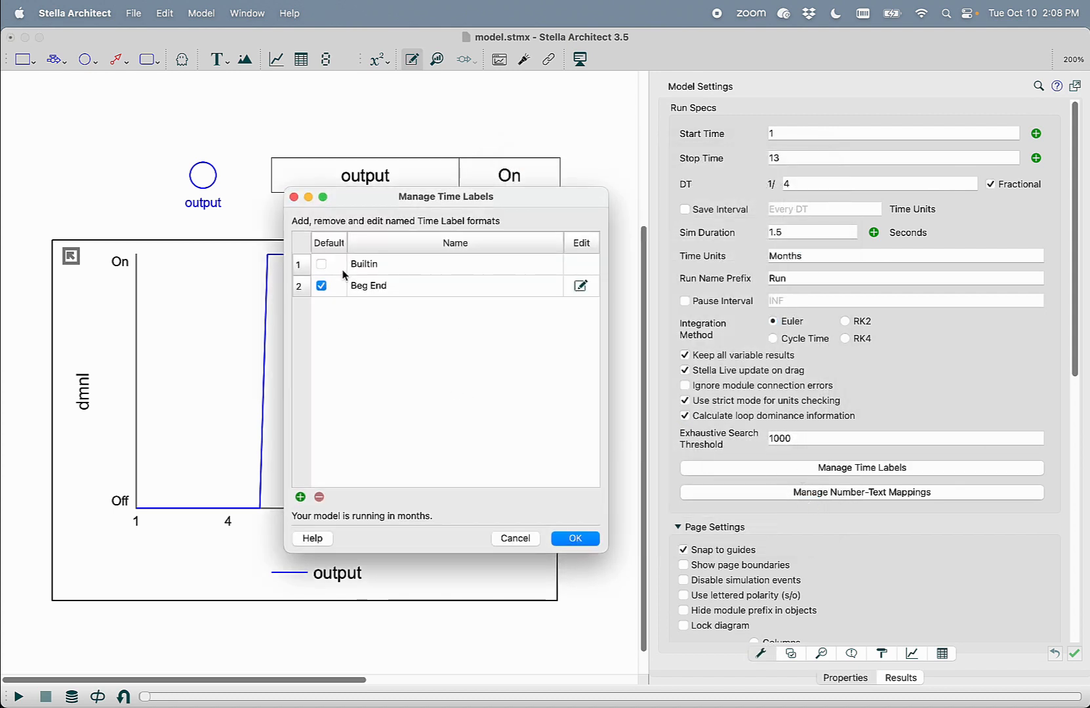
click(300, 498)
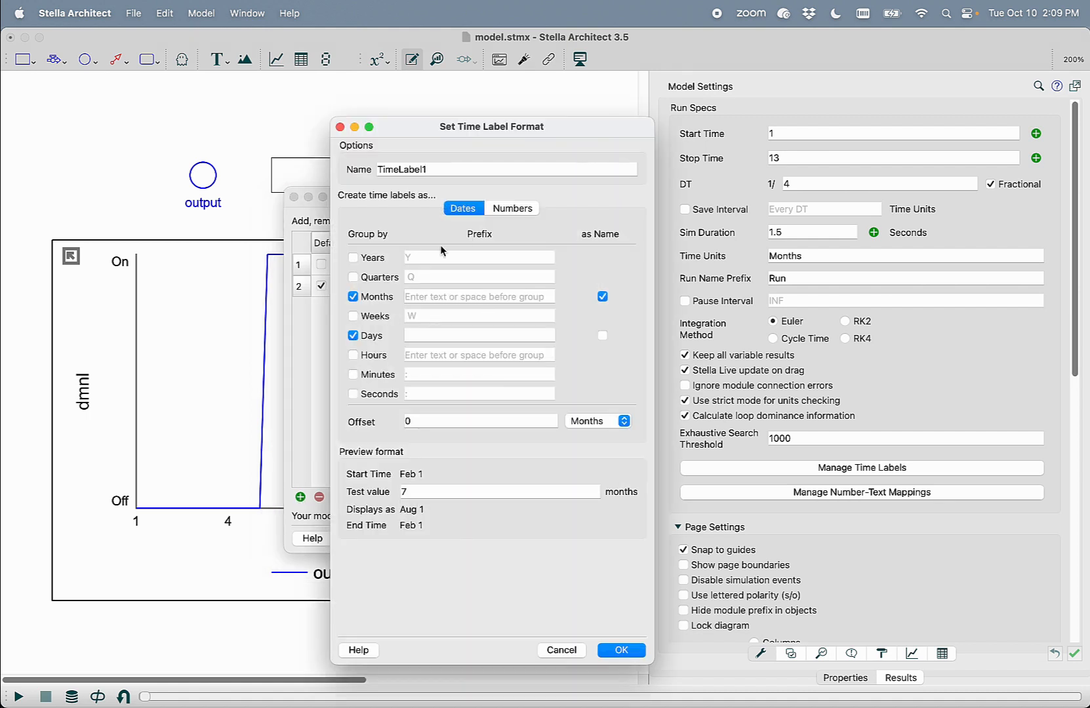
click(503, 210)
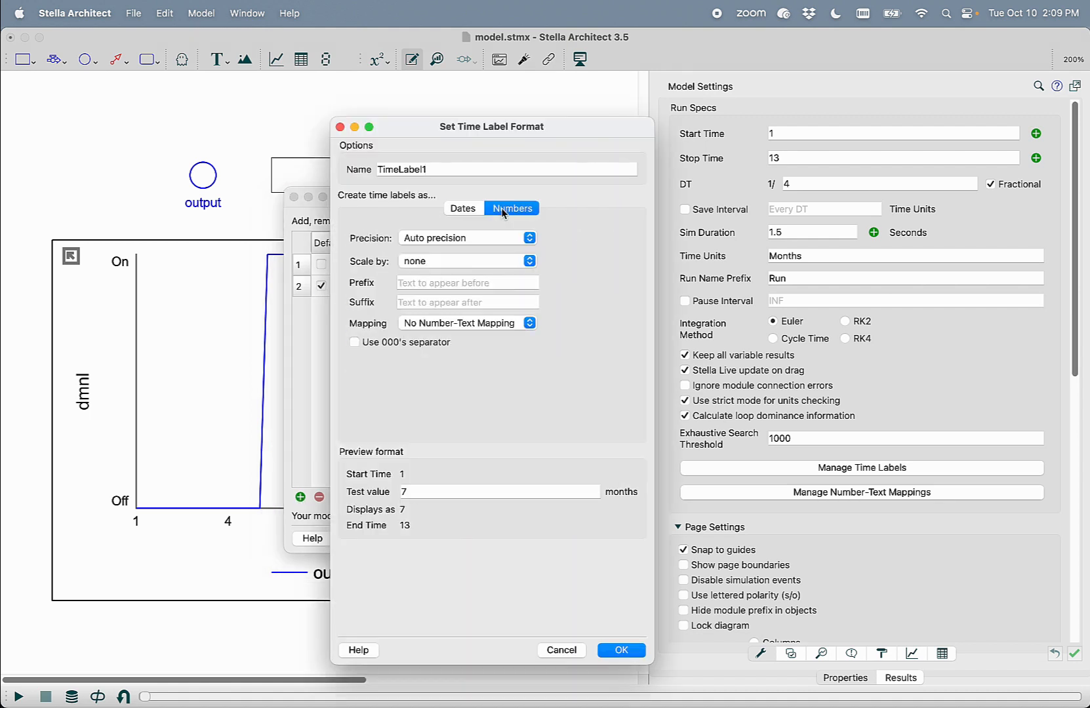
click(451, 322)
click(446, 348)
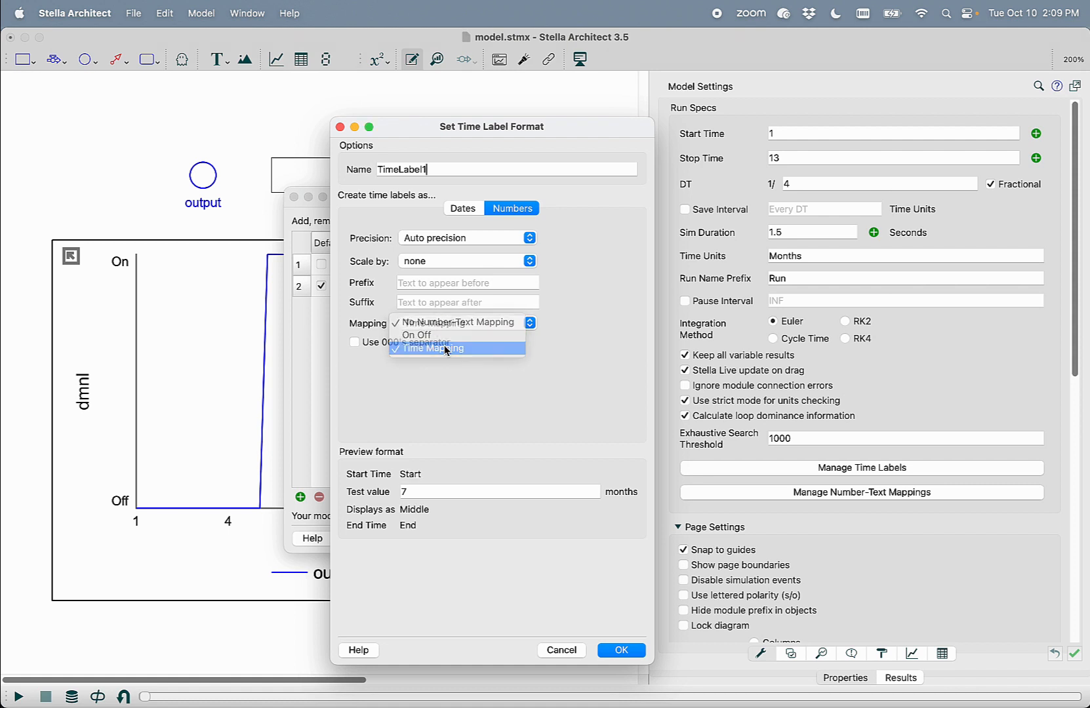
- Name the new time label format Start Mid End and make it the model's default
double_click(445, 165)
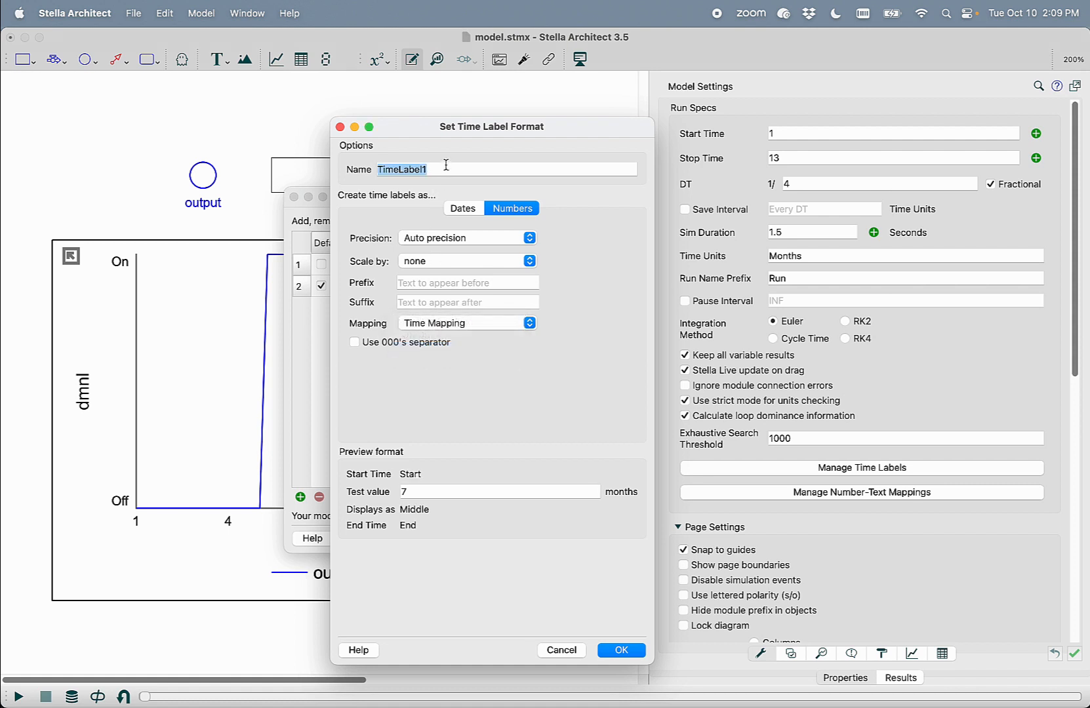
text(Start Mid End)
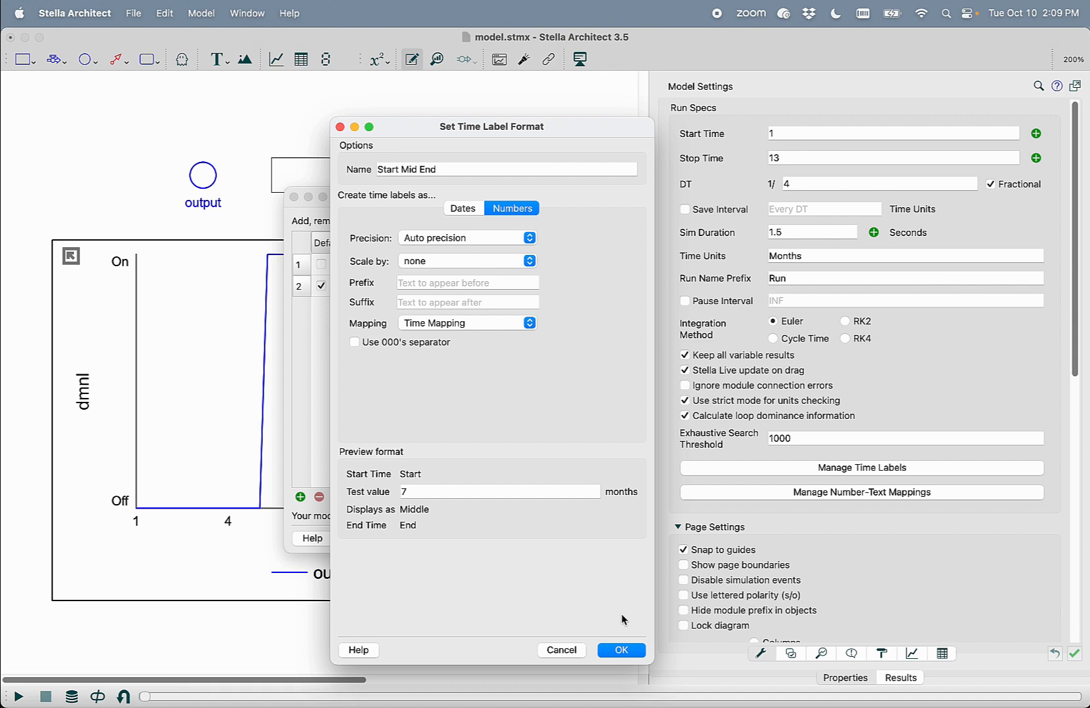
click(626, 655)
click(322, 307)
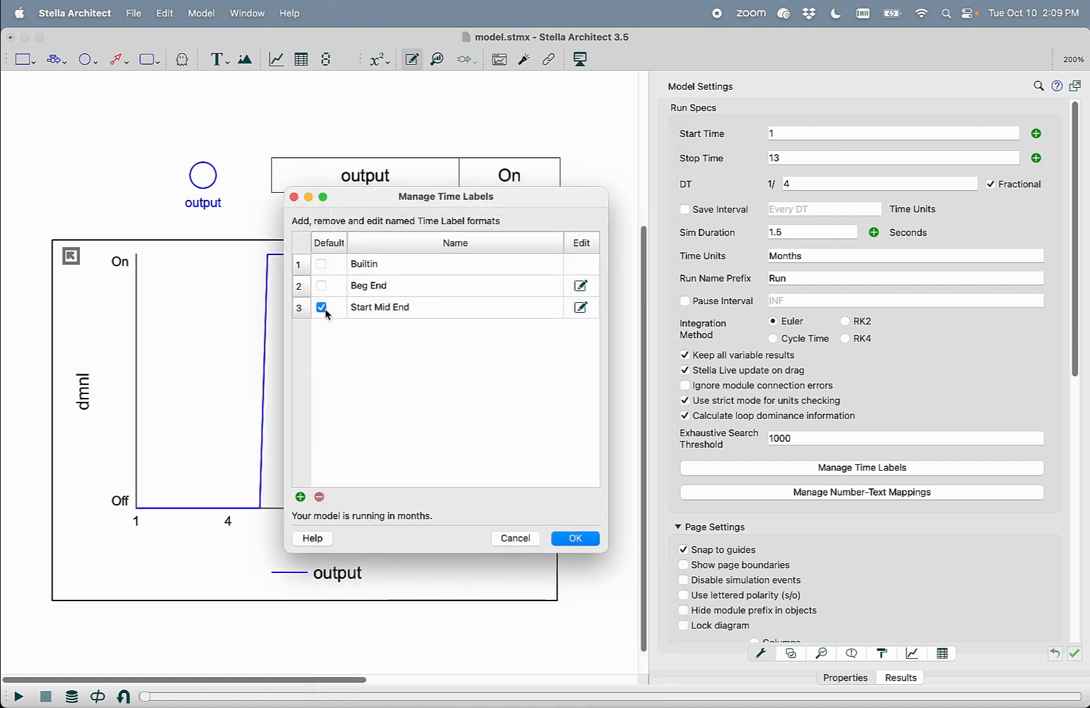
click(578, 538)
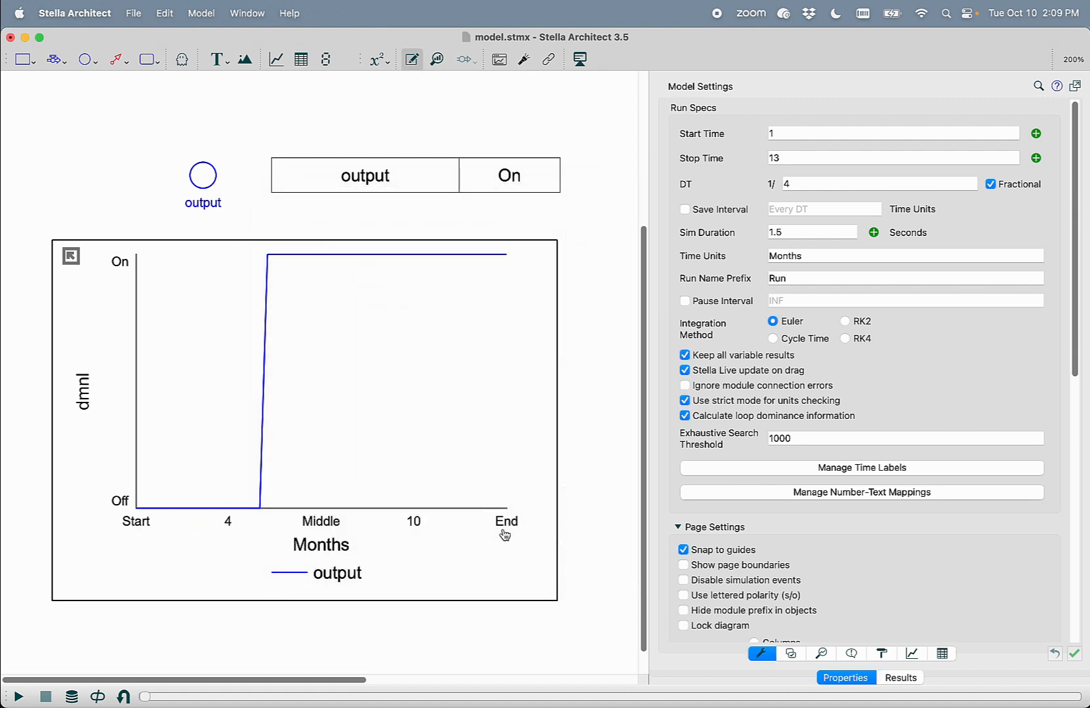
- Set the output graph's number of X labels to 3
click(471, 552)
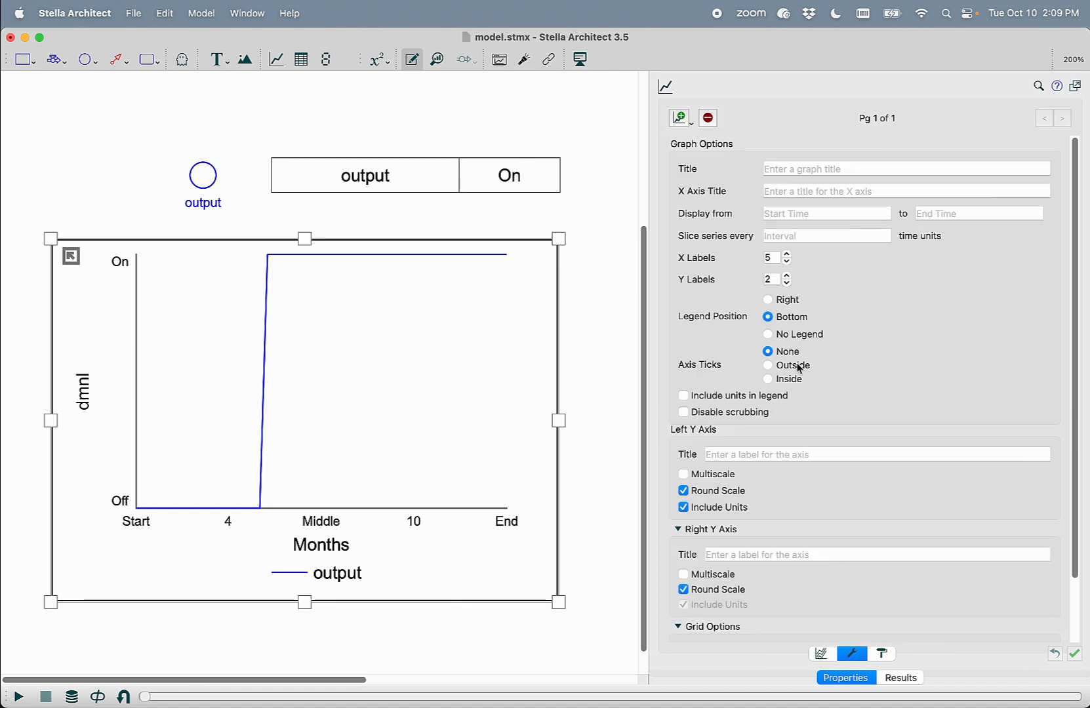
click(787, 263)
click(787, 262)
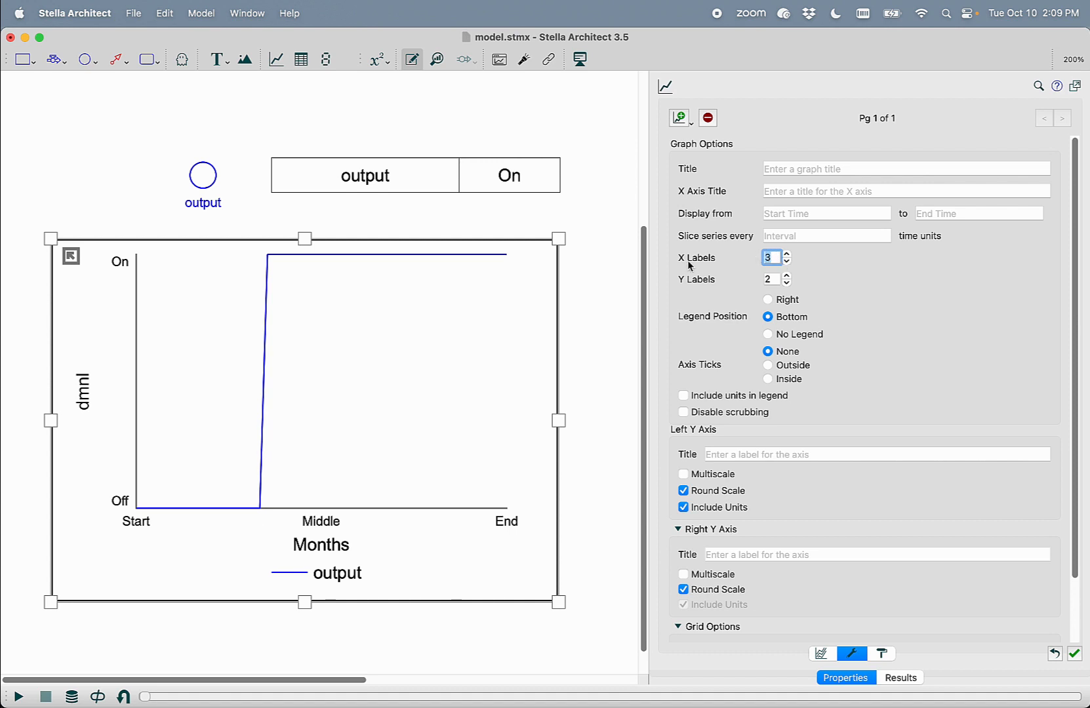
click(608, 335)
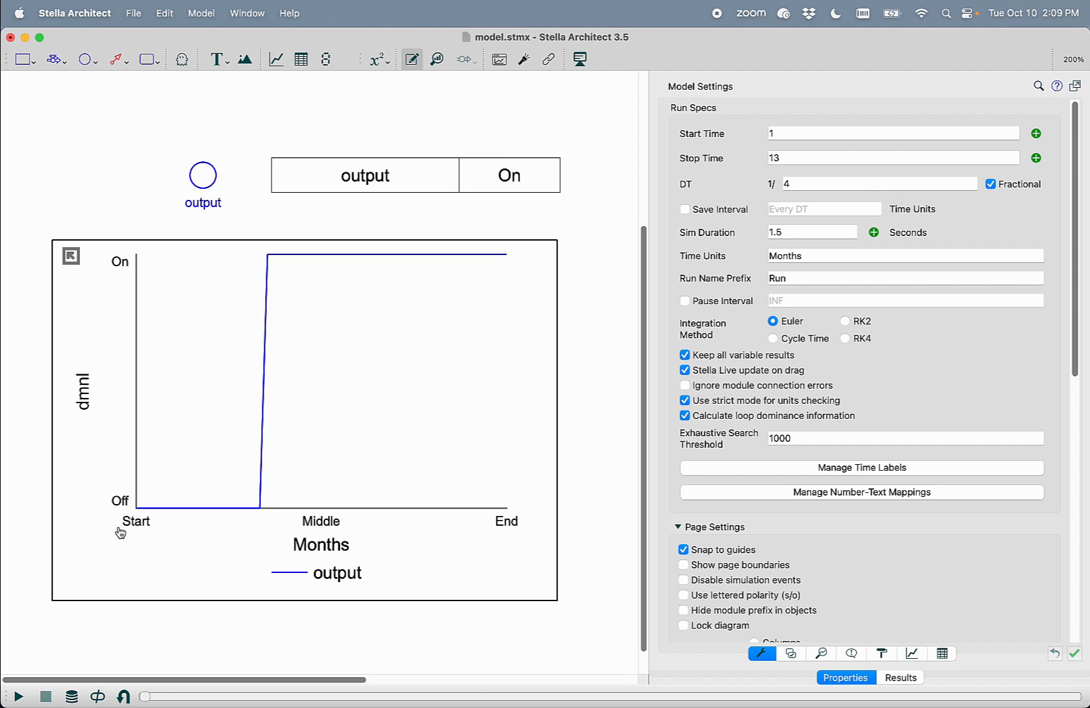
- Open the new model defaults and examine the default number format, time format and number-text mapping options
click(165, 13)
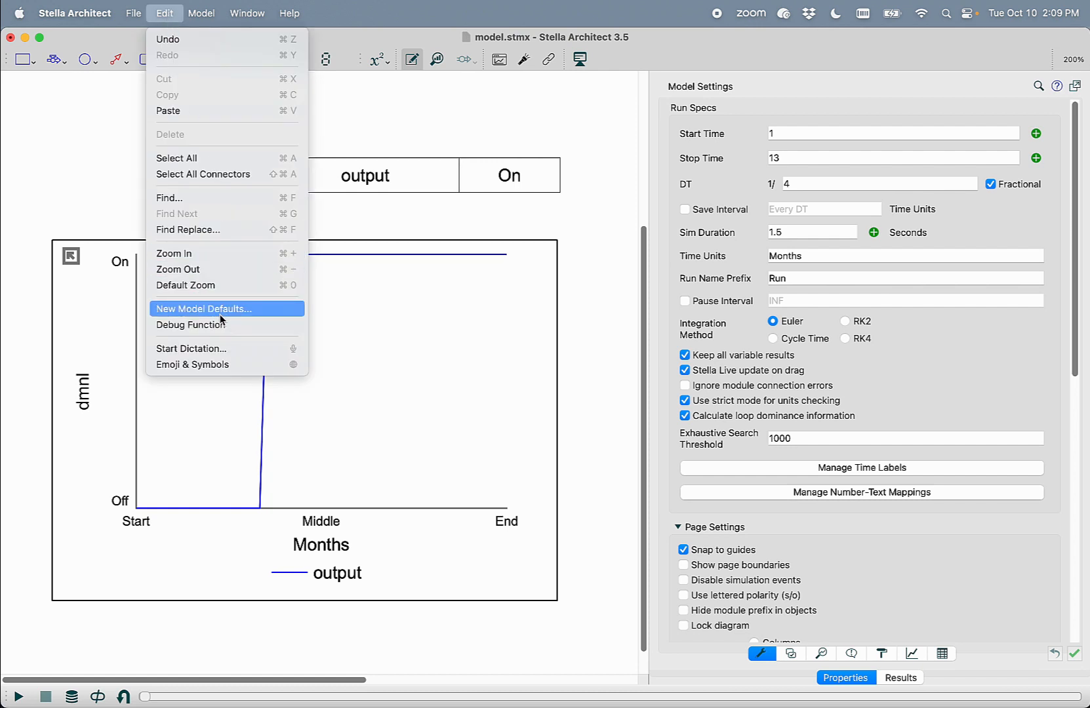
click(220, 314)
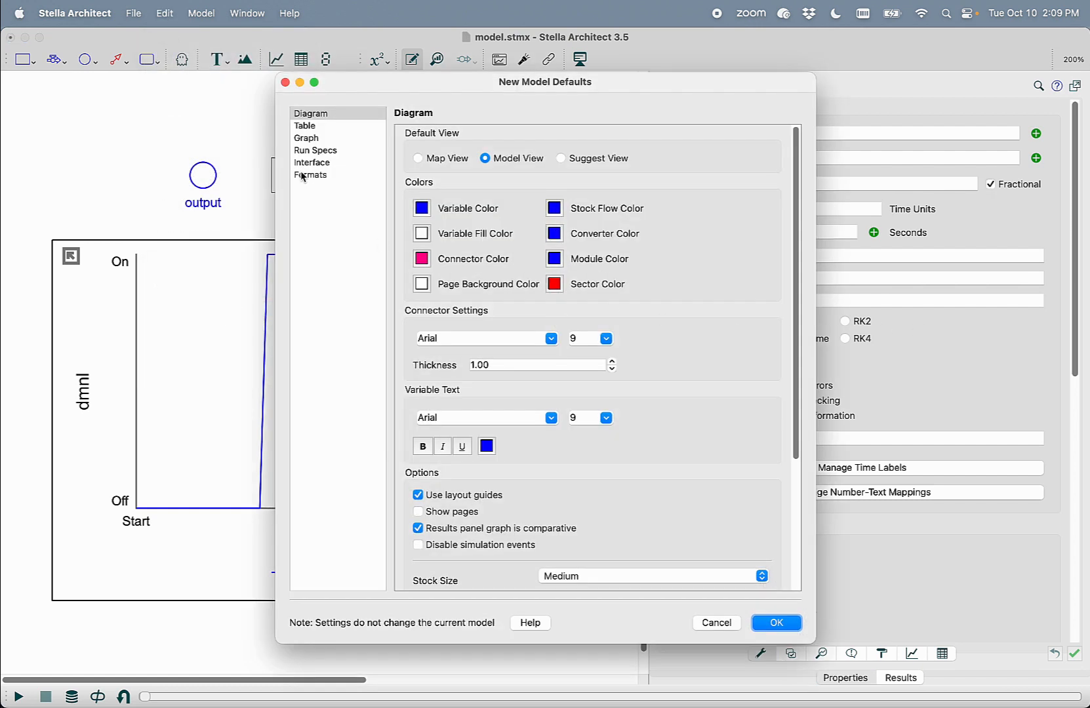
click(306, 175)
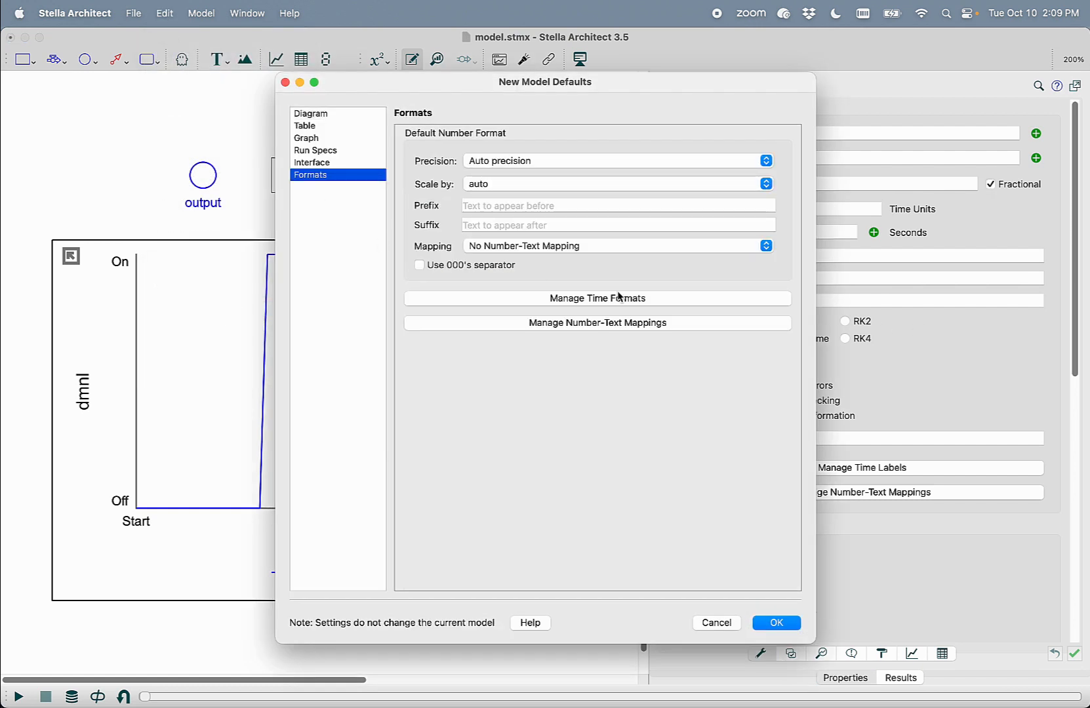